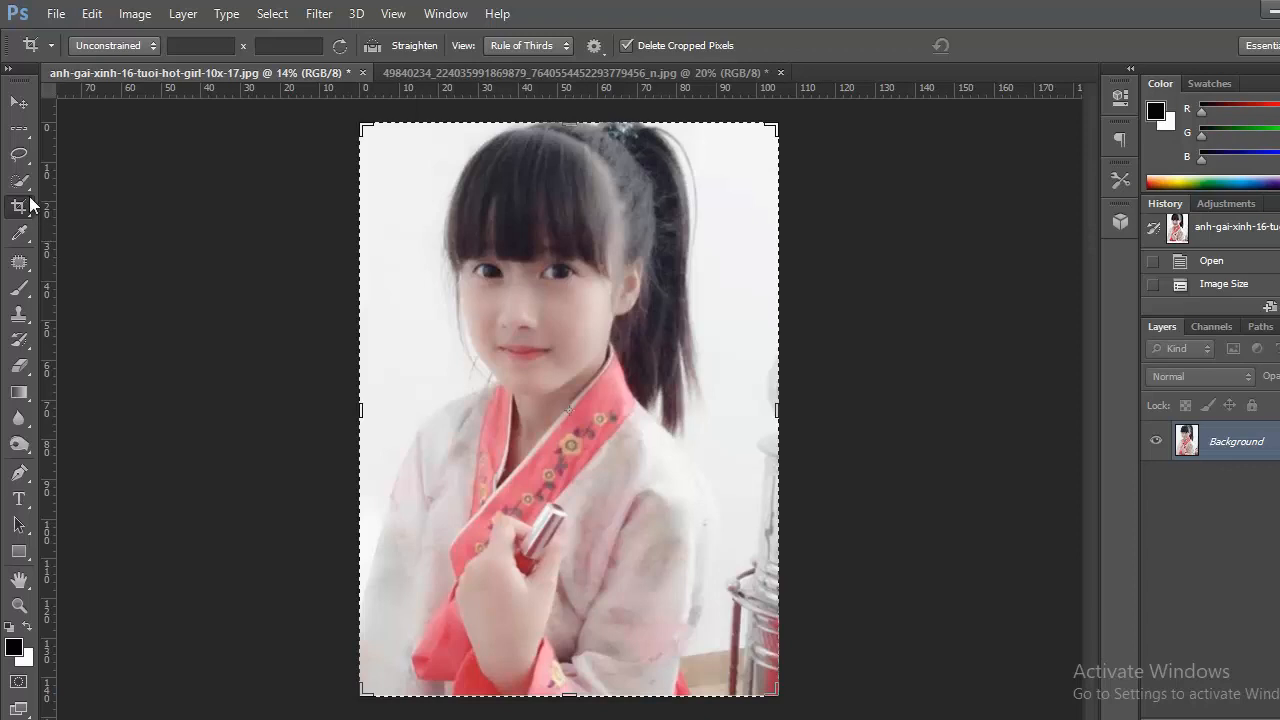
Select the girl's face, neck, hair and ponytail with the Quick Selection tool.
left_click(19, 180)
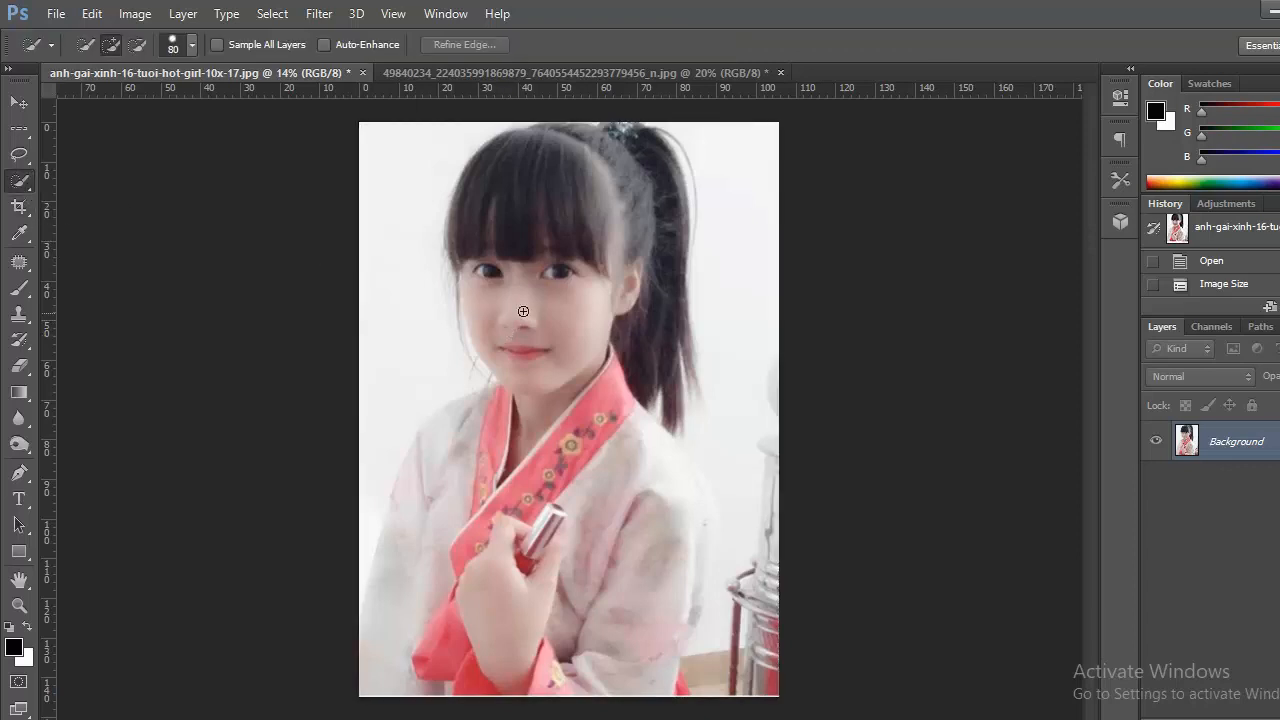
left_click_drag(534, 236, 556, 208)
mouse_move(630, 230)
left_mouse_down()
mouse_move(662, 170)
mouse_move(633, 147)
mouse_move(672, 183)
mouse_move(680, 224)
mouse_move(638, 366)
left_mouse_up()
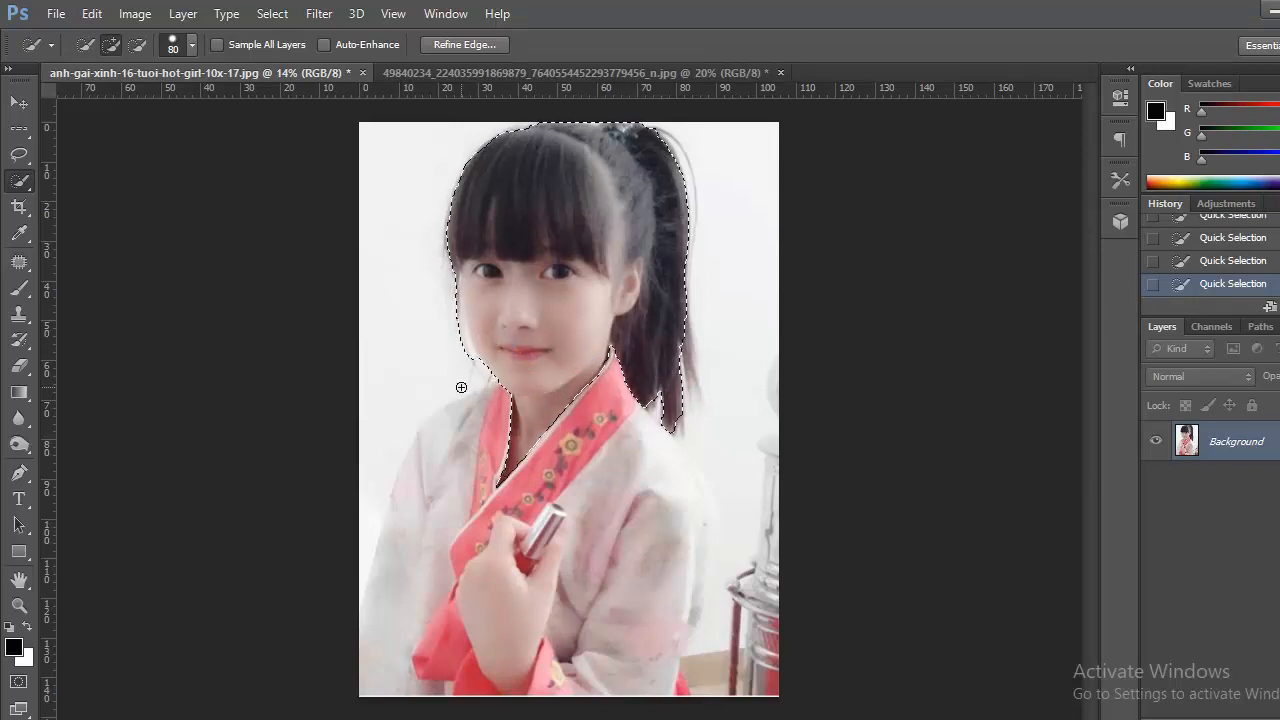
Subtract the background and collar areas beside the girl's cheek and jaw from the selection.
left_click(461, 387)
scroll(463, 385, "up", 3)
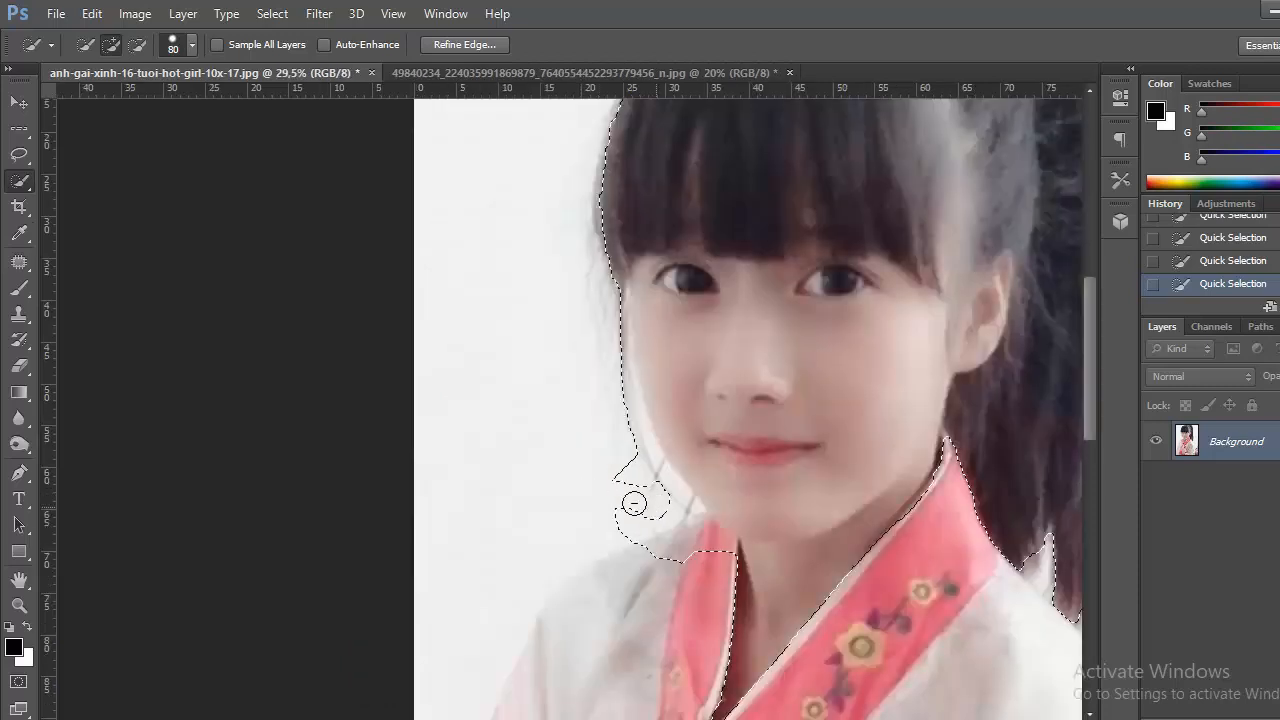
left_click(612, 366, "alt")
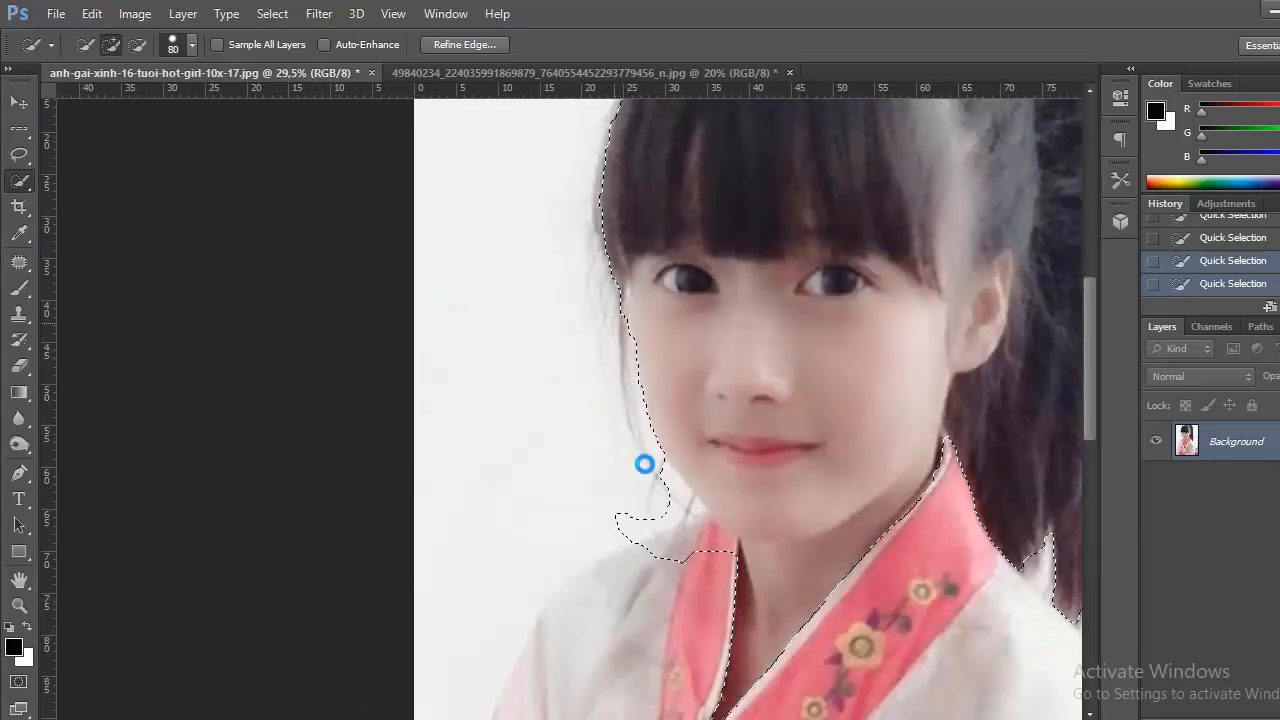
left_click_drag(589, 523, 665, 529)
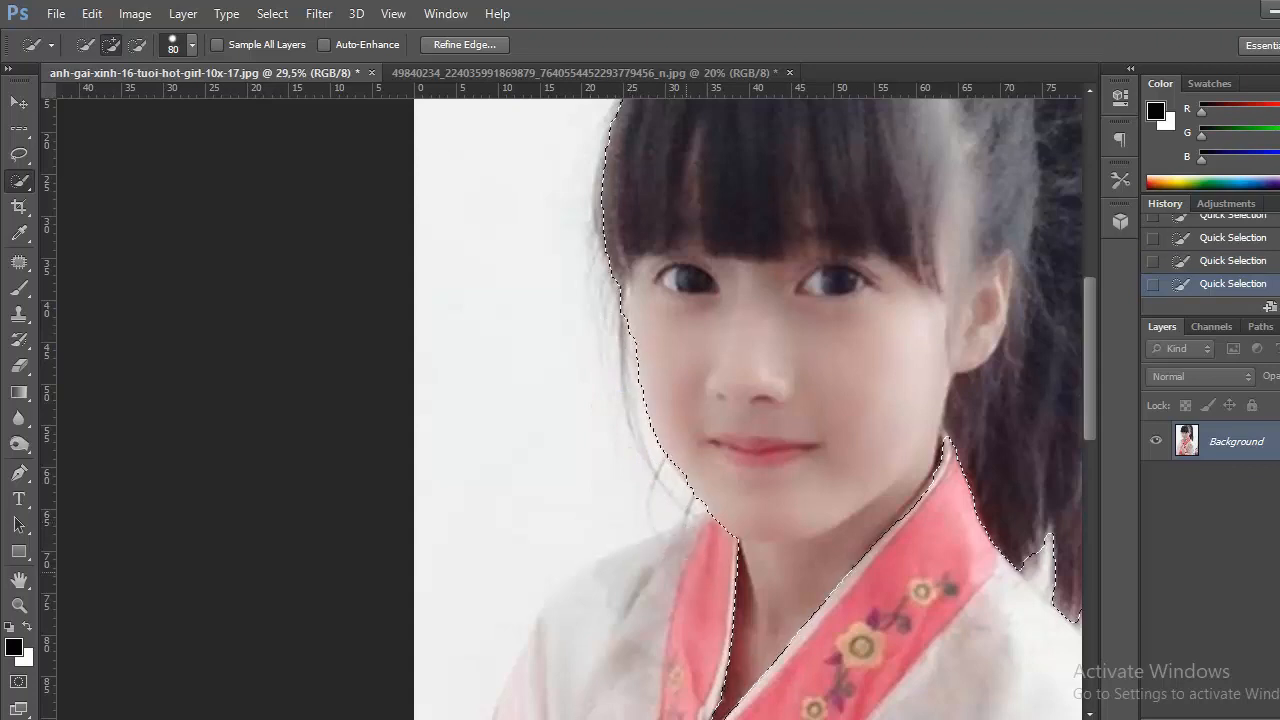
scroll(750, 535, "up", 2)
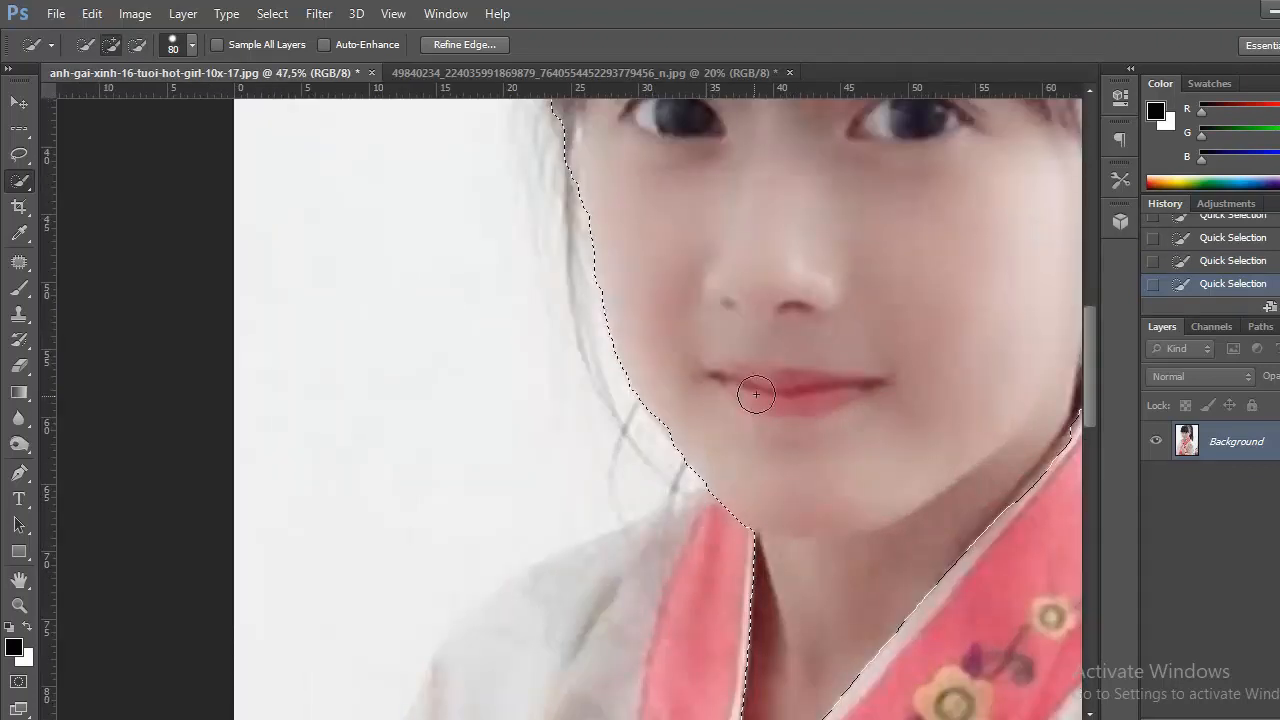
Remove the small background gap beside the hair tie at the crown from the selection.
left_click_drag(751, 394, 817, 556)
left_click_drag(734, 218, 562, 658)
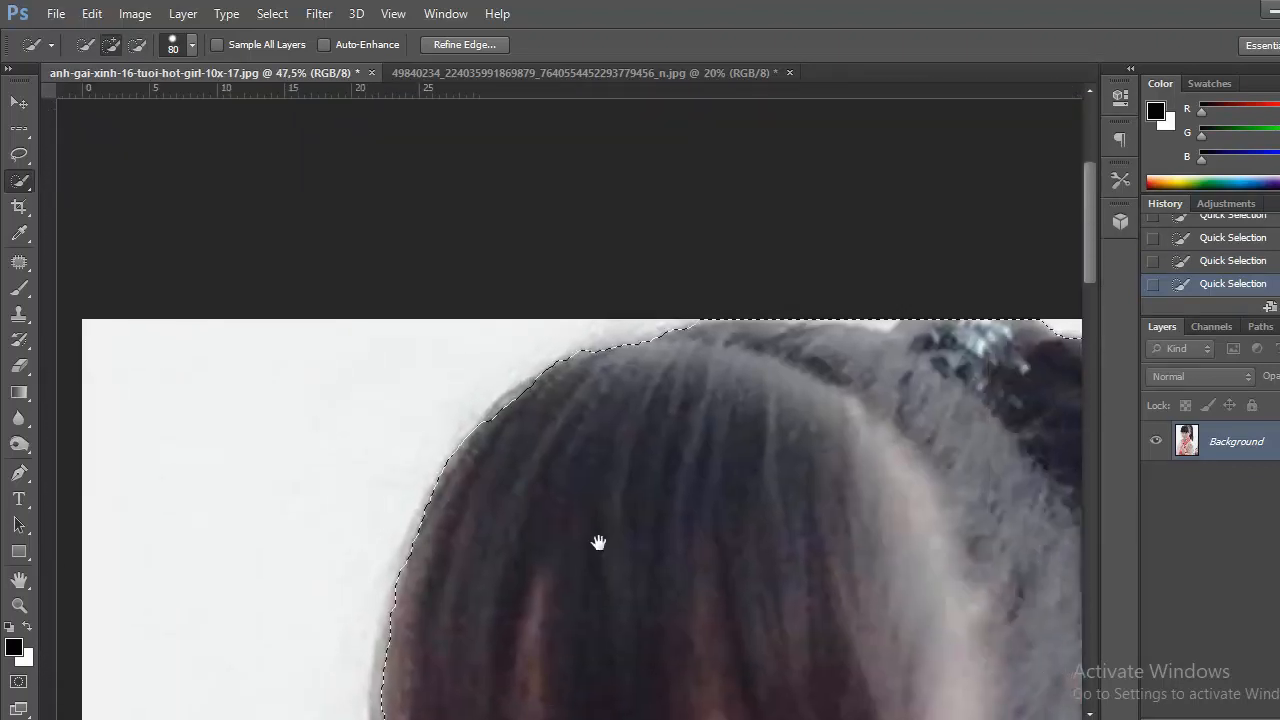
left_click_drag(595, 481, 340, 559)
scroll(600, 360, "down", 1)
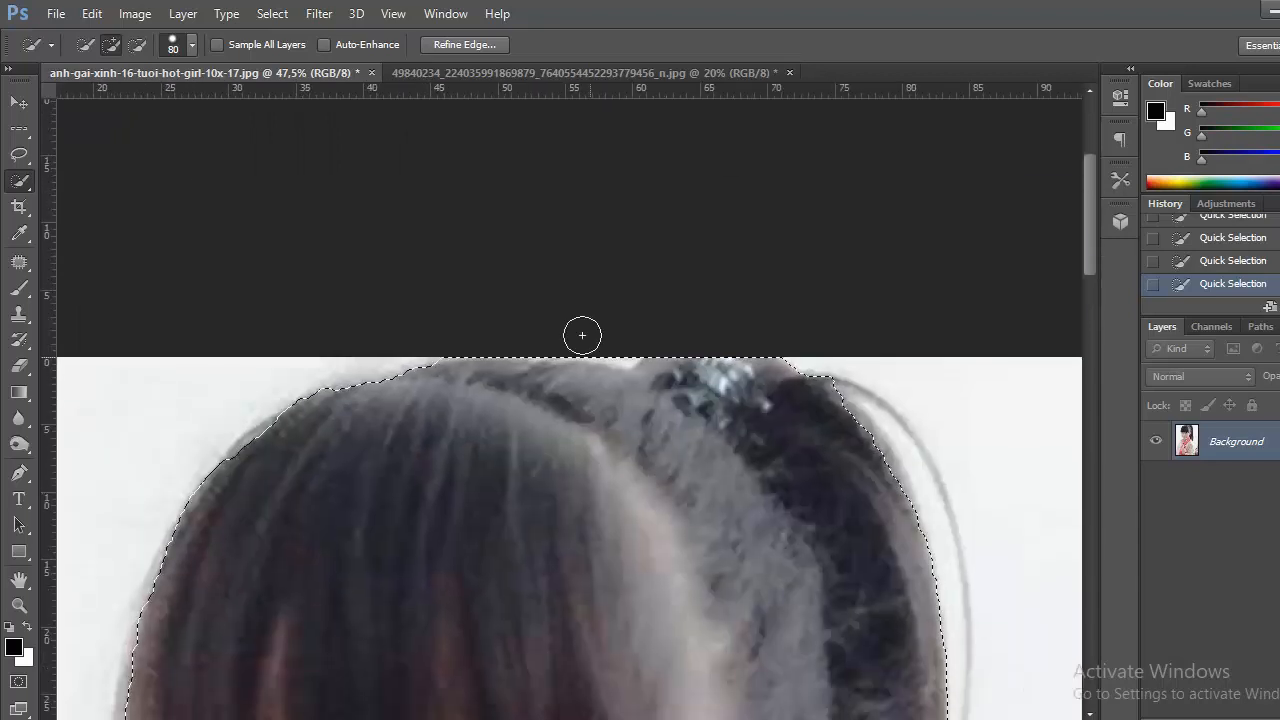
left_click_drag(647, 343, 672, 344)
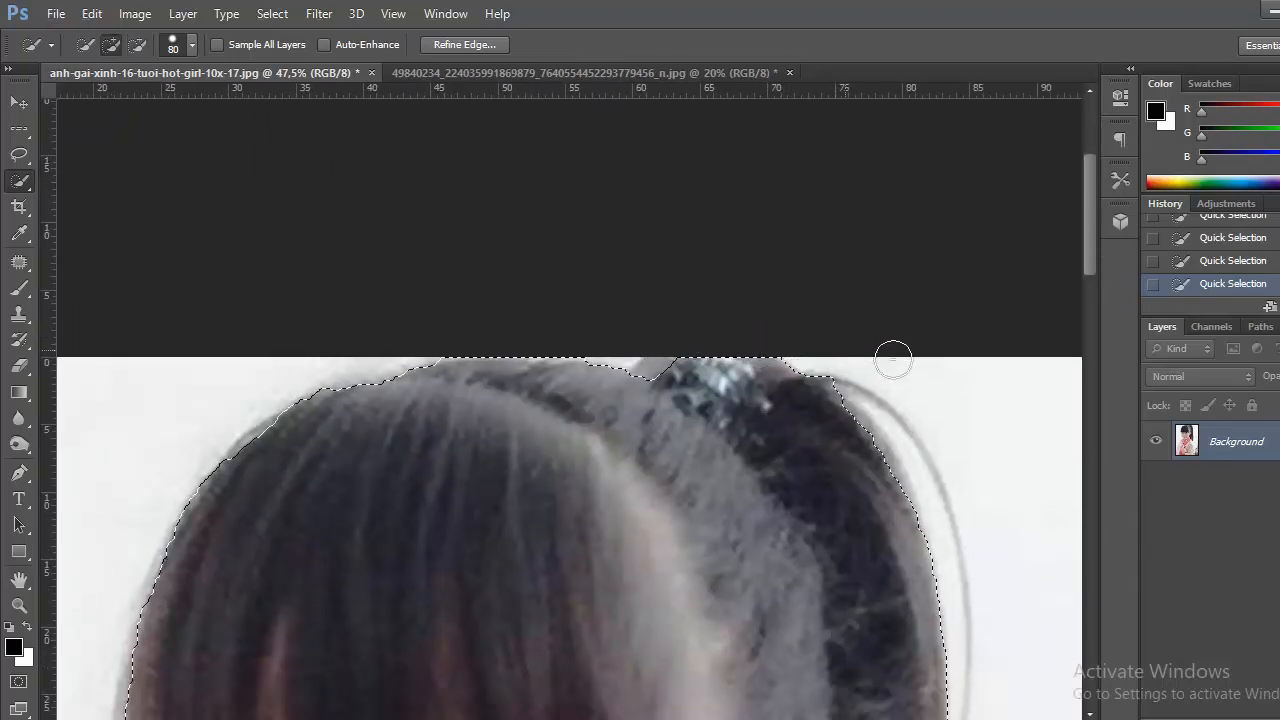
Extend the selection over the loose strands on the outer edge of the lower ponytail.
mouse_move(626, 229)
left_mouse_down()
mouse_move(674, 283)
mouse_move(746, 523)
left_mouse_up()
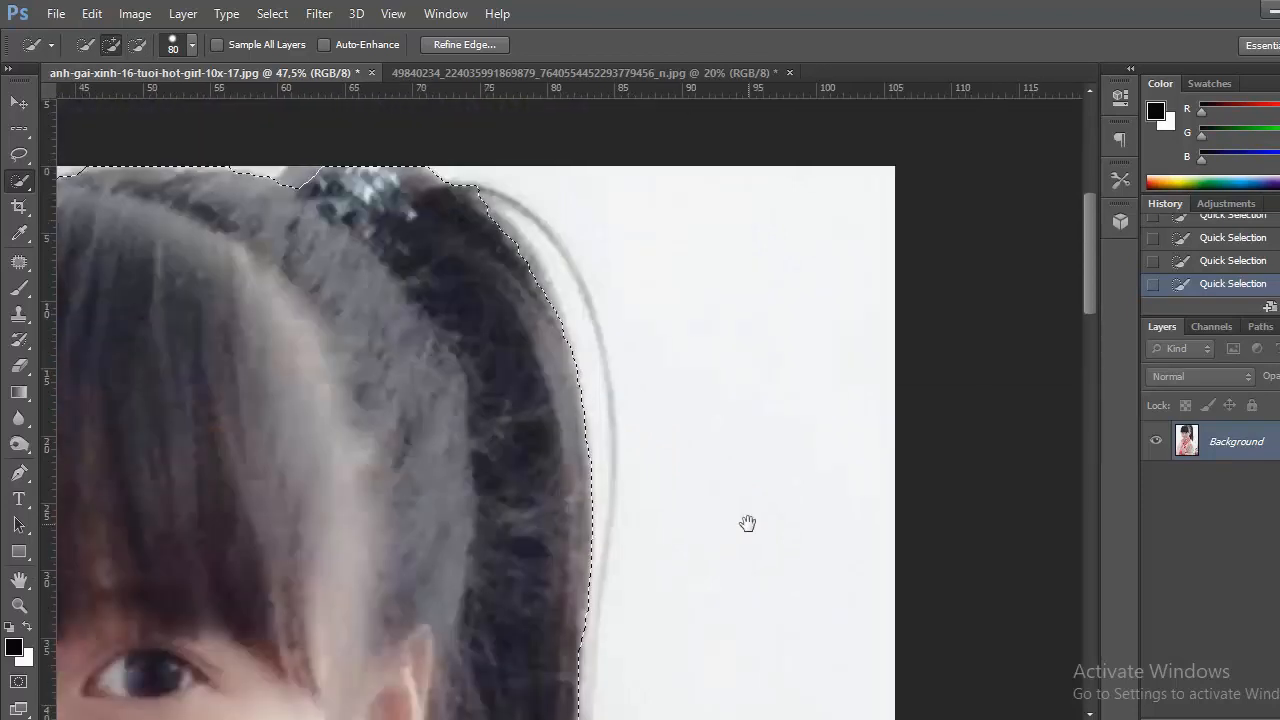
left_click_drag(669, 421, 777, 152)
left_click_drag(771, 506, 801, 274)
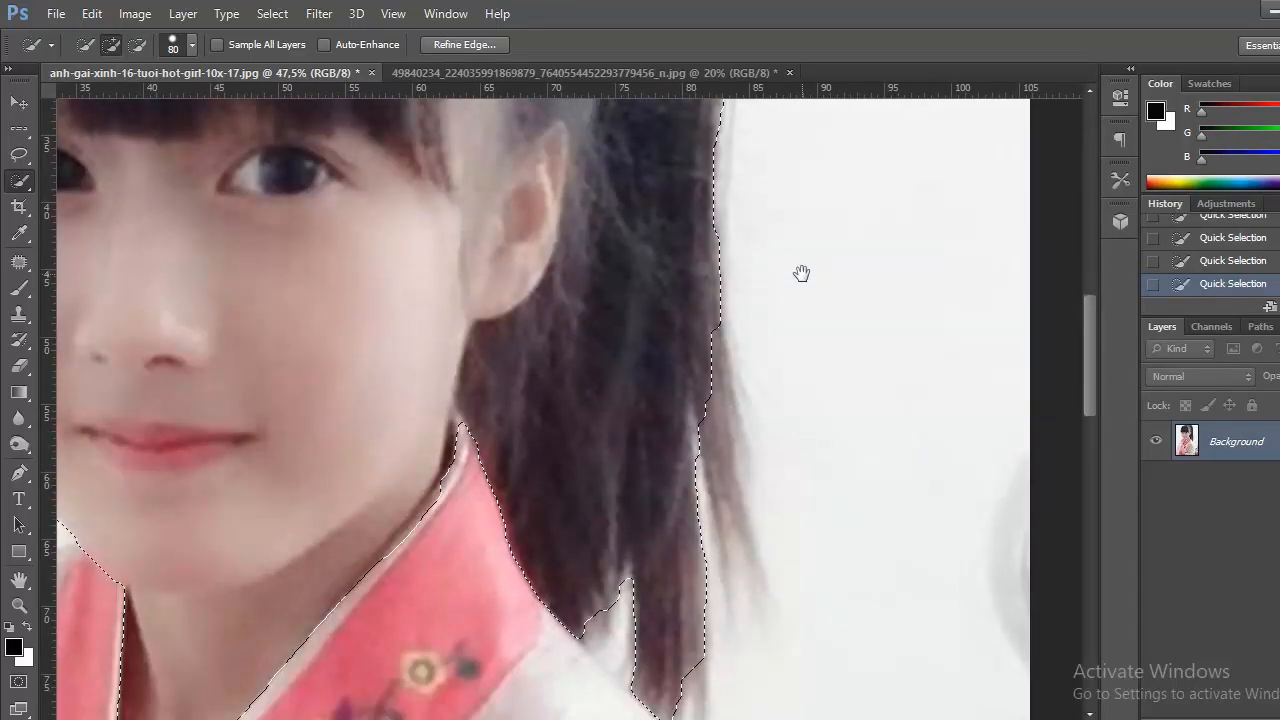
left_click_drag(702, 374, 718, 418)
left_click_drag(807, 477, 843, 263)
mouse_move(641, 655)
left_mouse_down()
mouse_move(637, 500)
mouse_move(909, 523)
left_mouse_up()
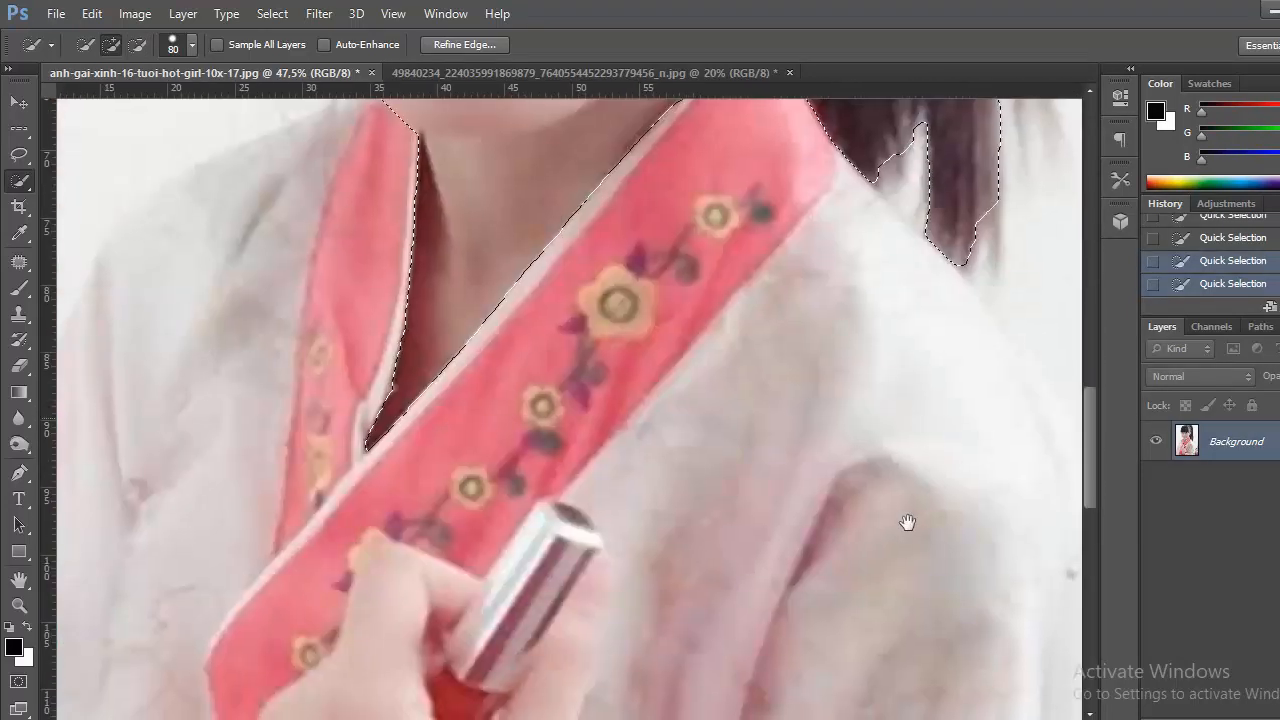
left_click_drag(577, 389, 690, 484)
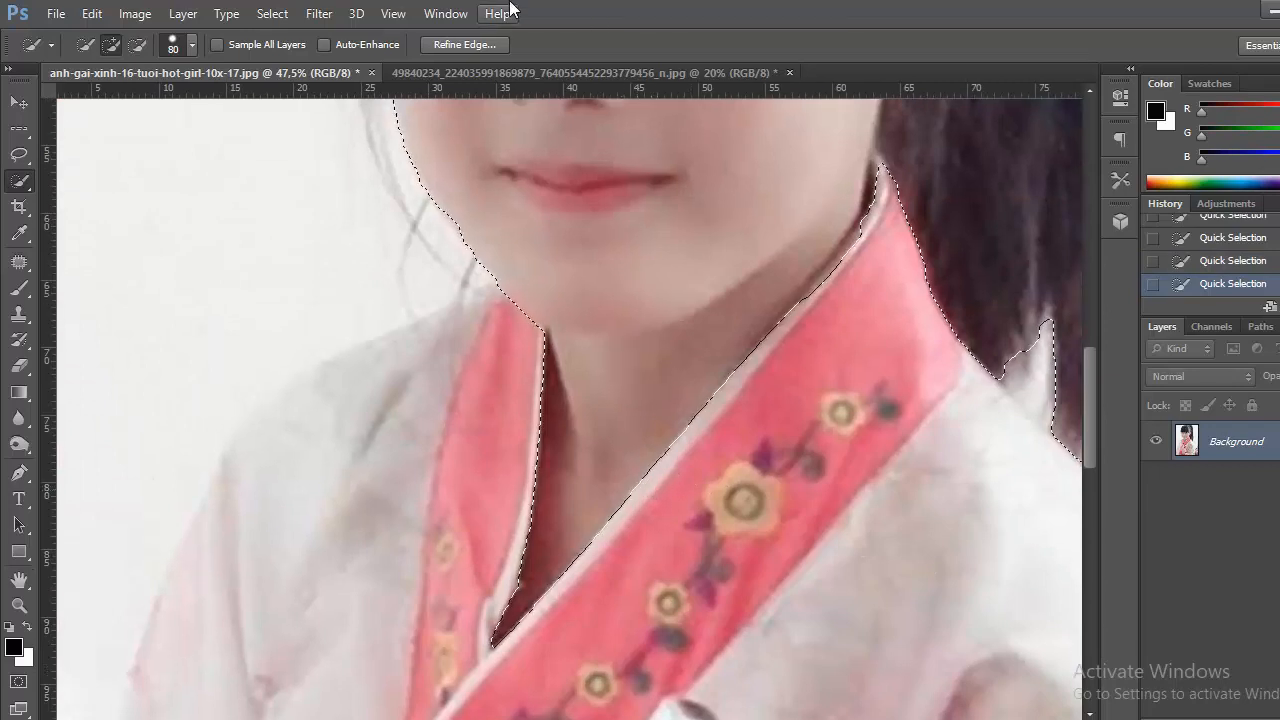
Open Refine Edge, set the refine brush size to 80 and brush over the loose strands at the ponytail's lower end.
left_click(484, 46)
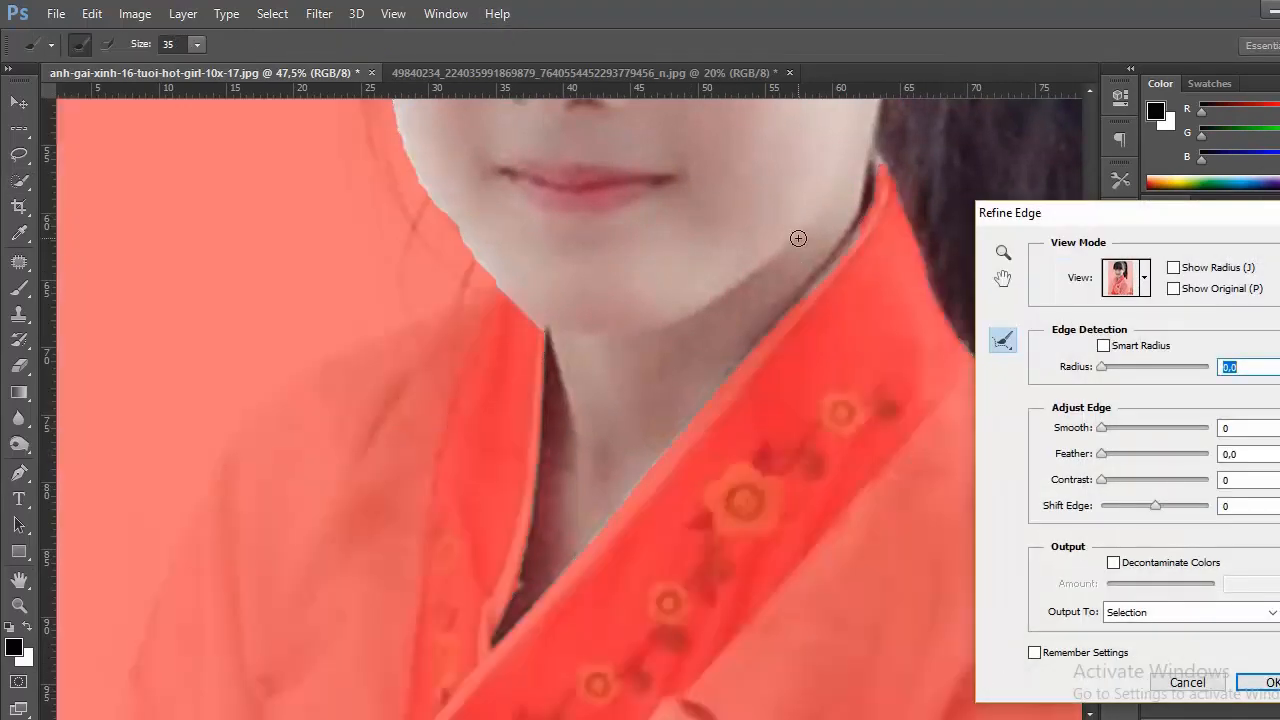
left_click_drag(798, 238, 343, 482)
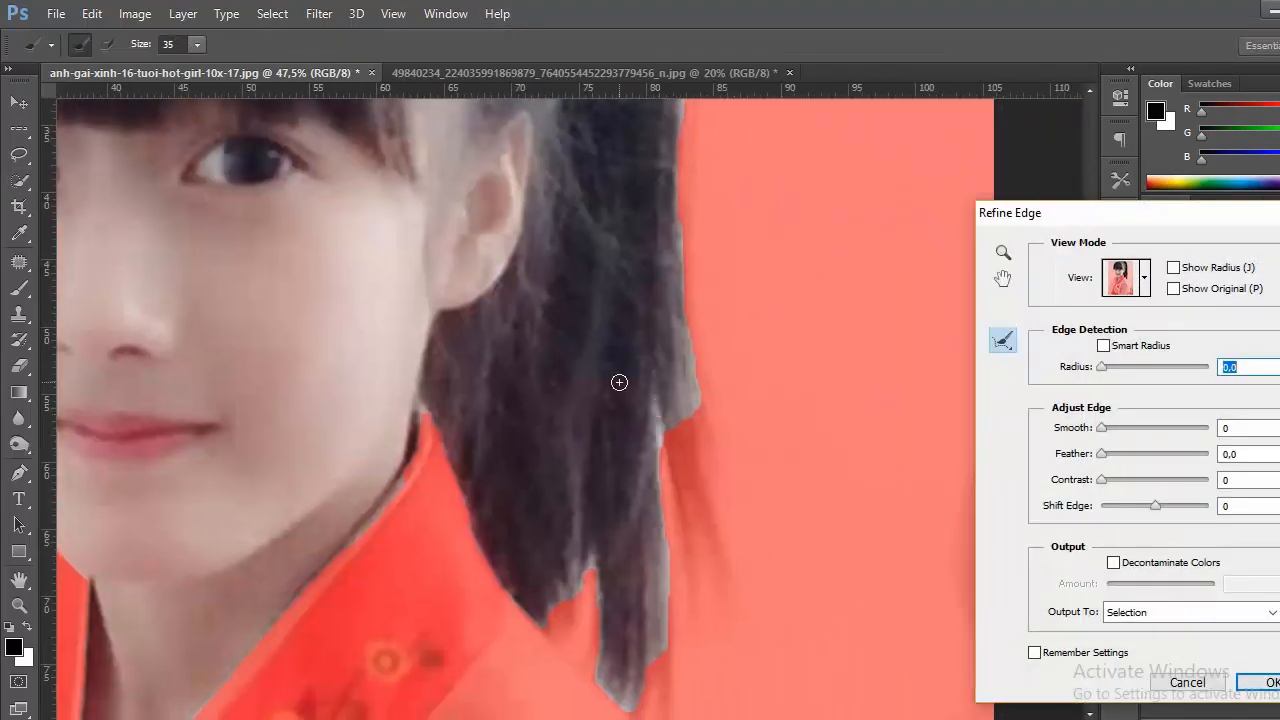
left_click(195, 45)
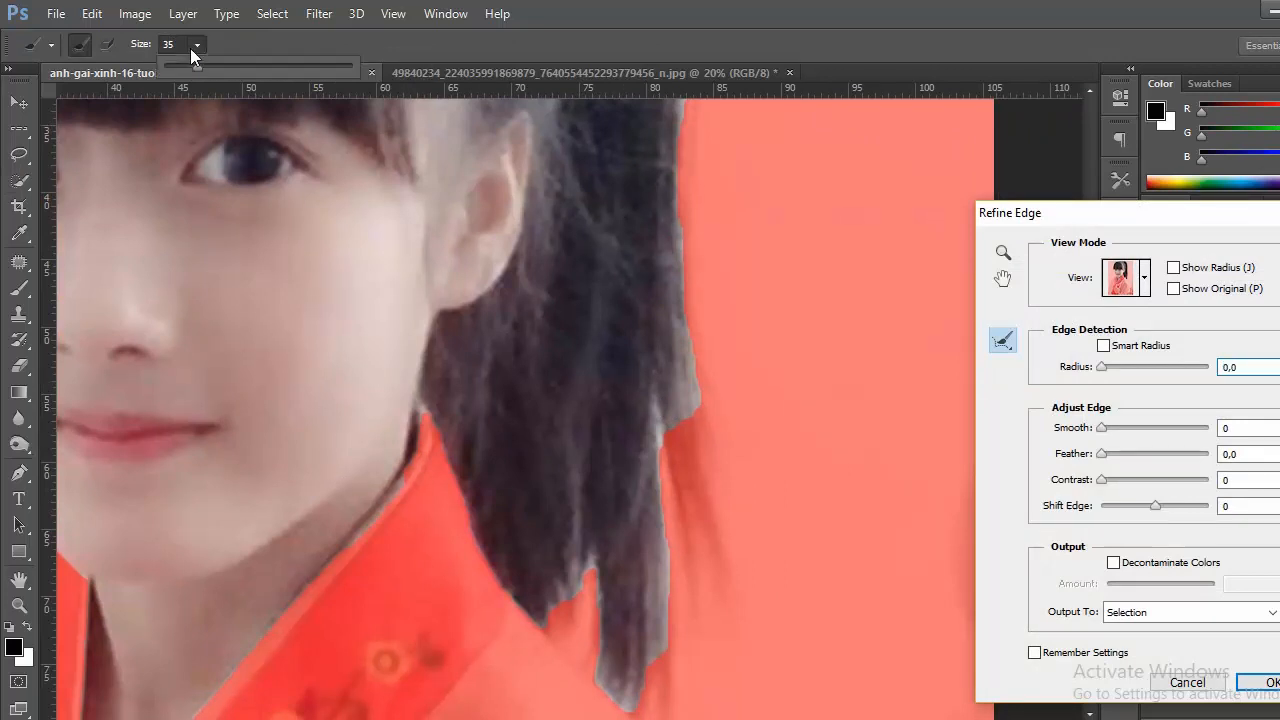
left_click_drag(705, 370, 712, 575)
left_click_drag(668, 405, 670, 547)
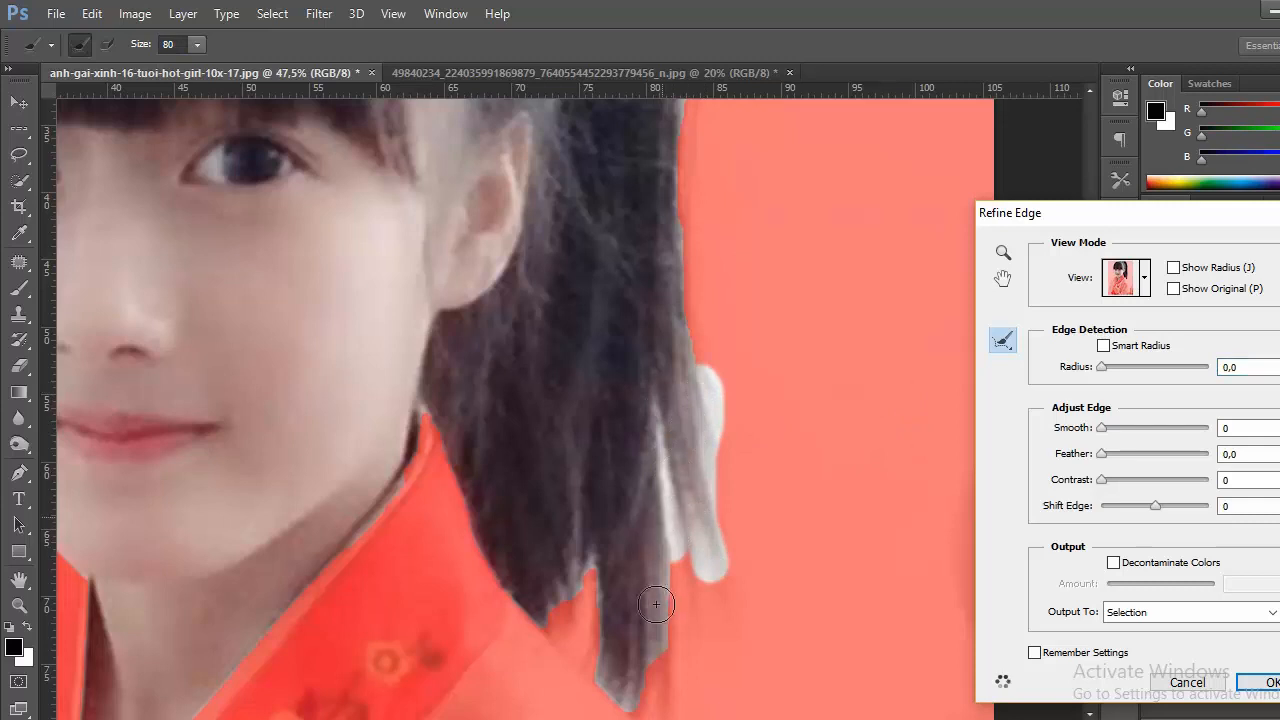
mouse_move(656, 600)
left_mouse_down()
mouse_move(650, 682)
mouse_move(651, 450)
mouse_move(581, 449)
left_mouse_up()
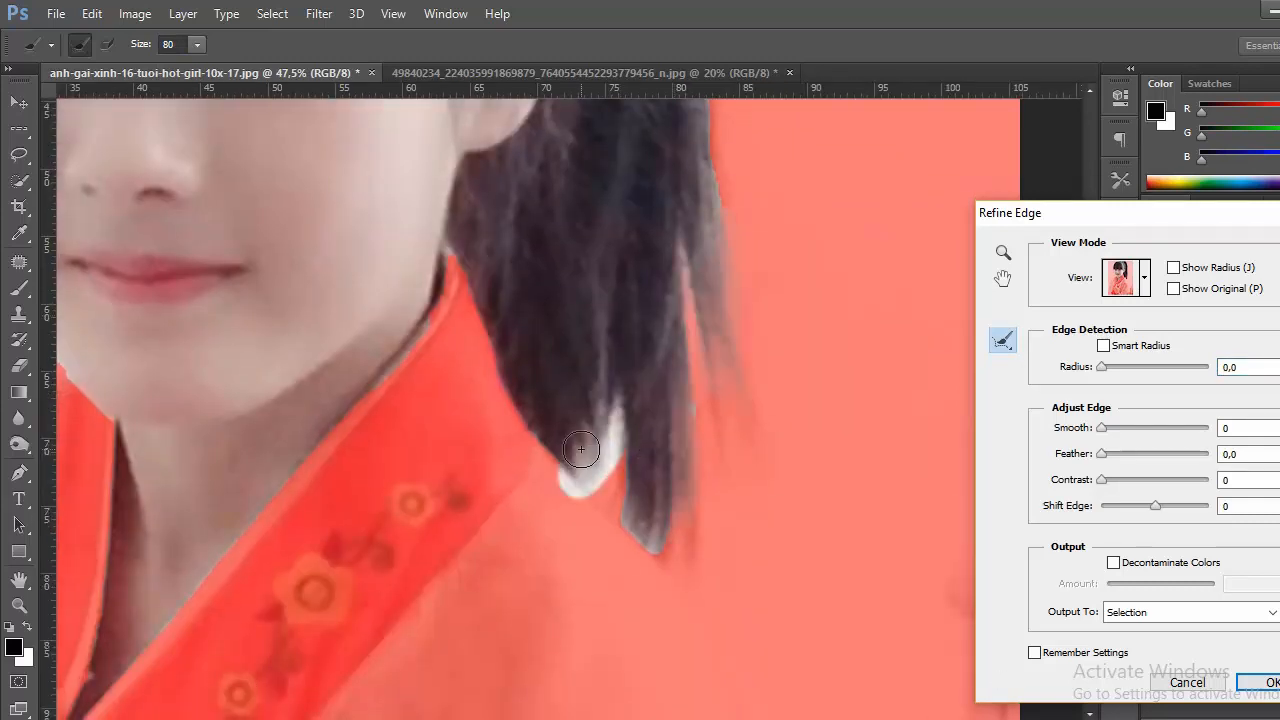
Brush the refinement along the ponytail's remaining outer edge up to the hair tie.
left_click_drag(704, 316, 703, 386)
left_click_drag(717, 320, 716, 565)
left_click_drag(706, 289, 686, 503)
left_click_drag(700, 374, 663, 642)
left_click_drag(648, 351, 656, 484)
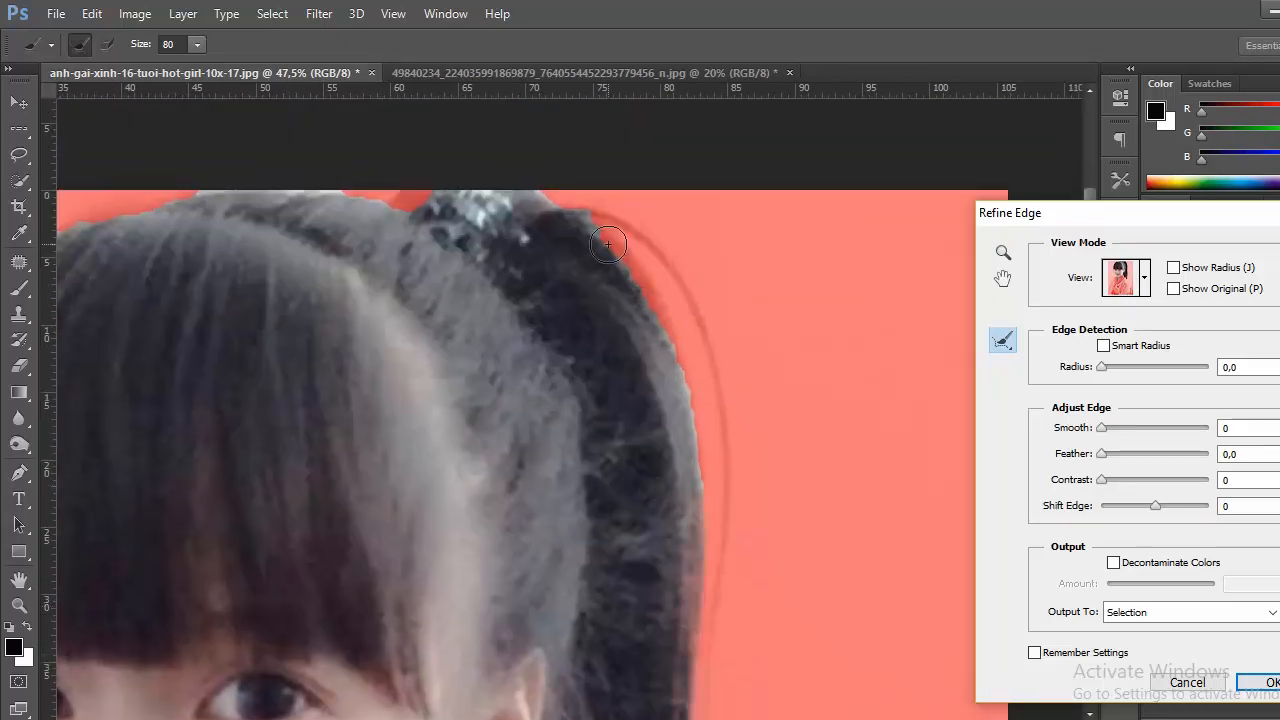
mouse_move(609, 244)
left_mouse_down()
mouse_move(690, 412)
mouse_move(700, 557)
mouse_move(674, 630)
left_mouse_up()
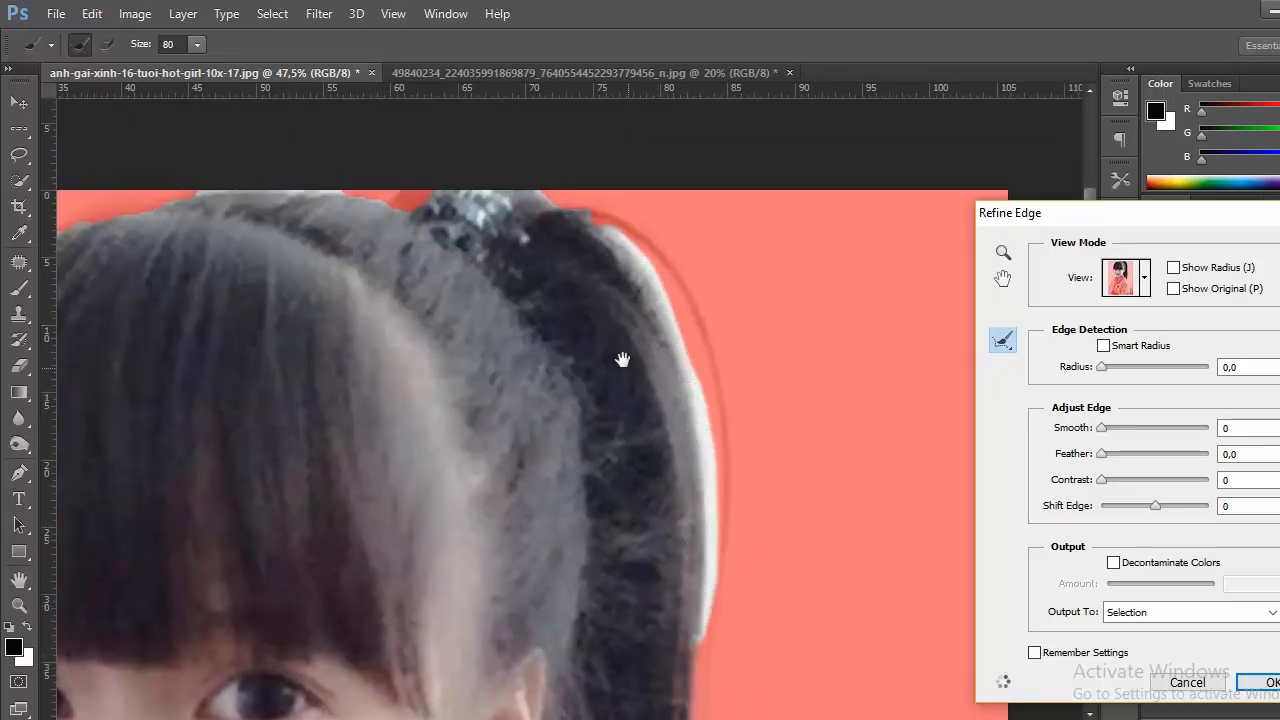
Refine the hair edge over the crown and beside the face, and apply the refined edge as a selection.
left_click_drag(623, 357, 764, 526)
mouse_move(720, 399)
left_mouse_down()
mouse_move(620, 362)
mouse_move(475, 359)
left_mouse_up()
left_click_drag(348, 388, 712, 430)
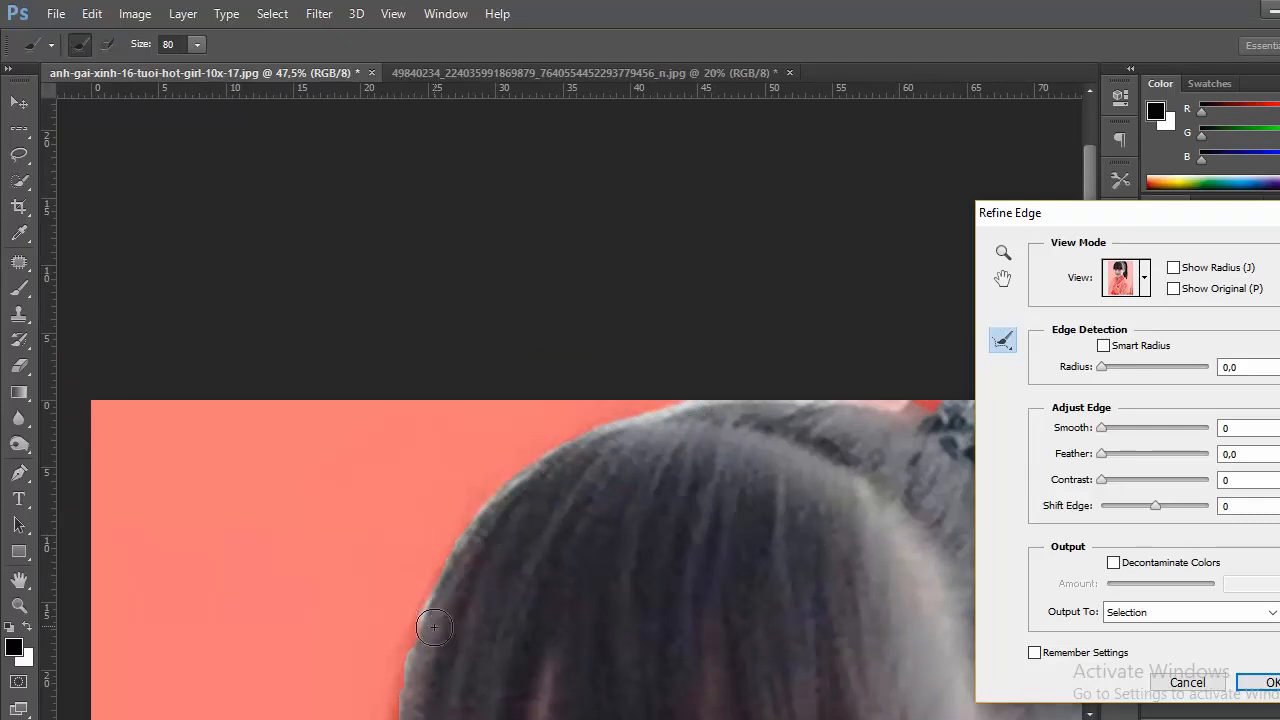
left_click_drag(540, 560, 770, 402)
mouse_move(791, 292)
left_mouse_down()
mouse_move(762, 306)
mouse_move(680, 390)
mouse_move(637, 553)
mouse_move(615, 690)
left_mouse_up()
mouse_move(683, 531)
left_mouse_down()
mouse_move(711, 309)
mouse_move(668, 450)
mouse_move(705, 640)
left_mouse_up()
mouse_move(718, 520)
left_mouse_down()
mouse_move(700, 275)
mouse_move(695, 335)
mouse_move(725, 465)
mouse_move(770, 560)
mouse_move(847, 641)
left_mouse_up()
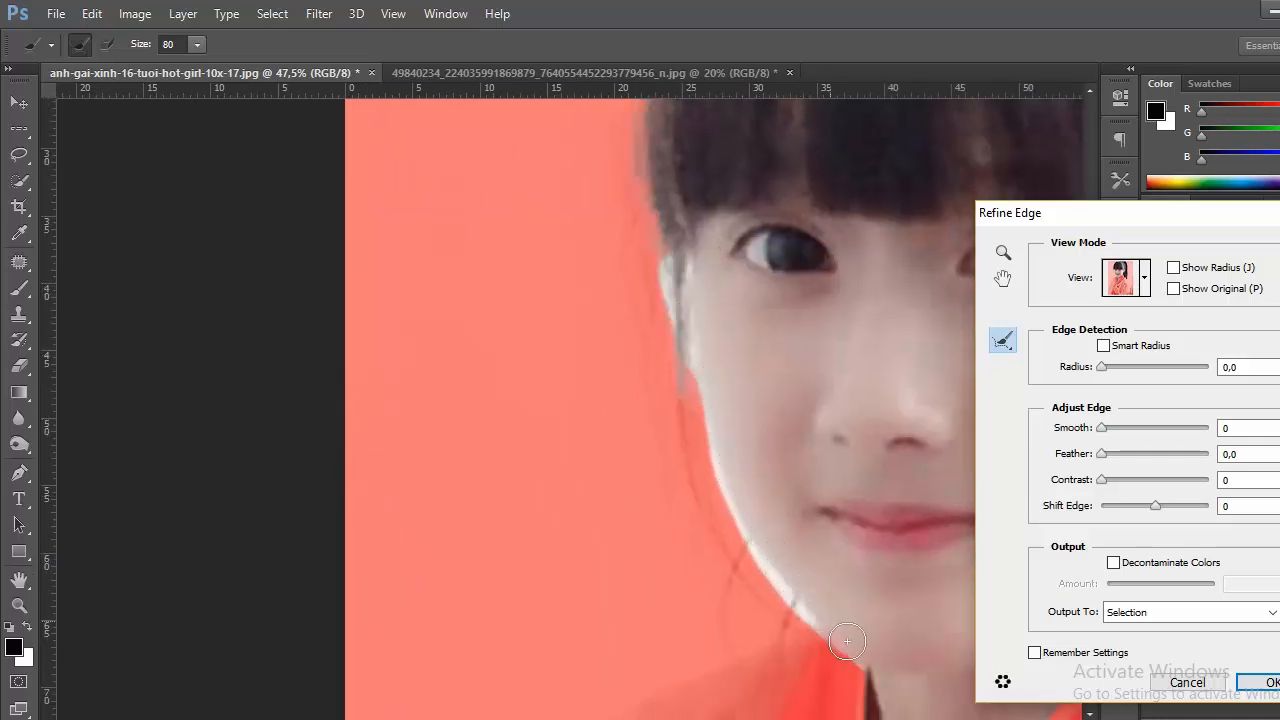
left_click(1273, 683)
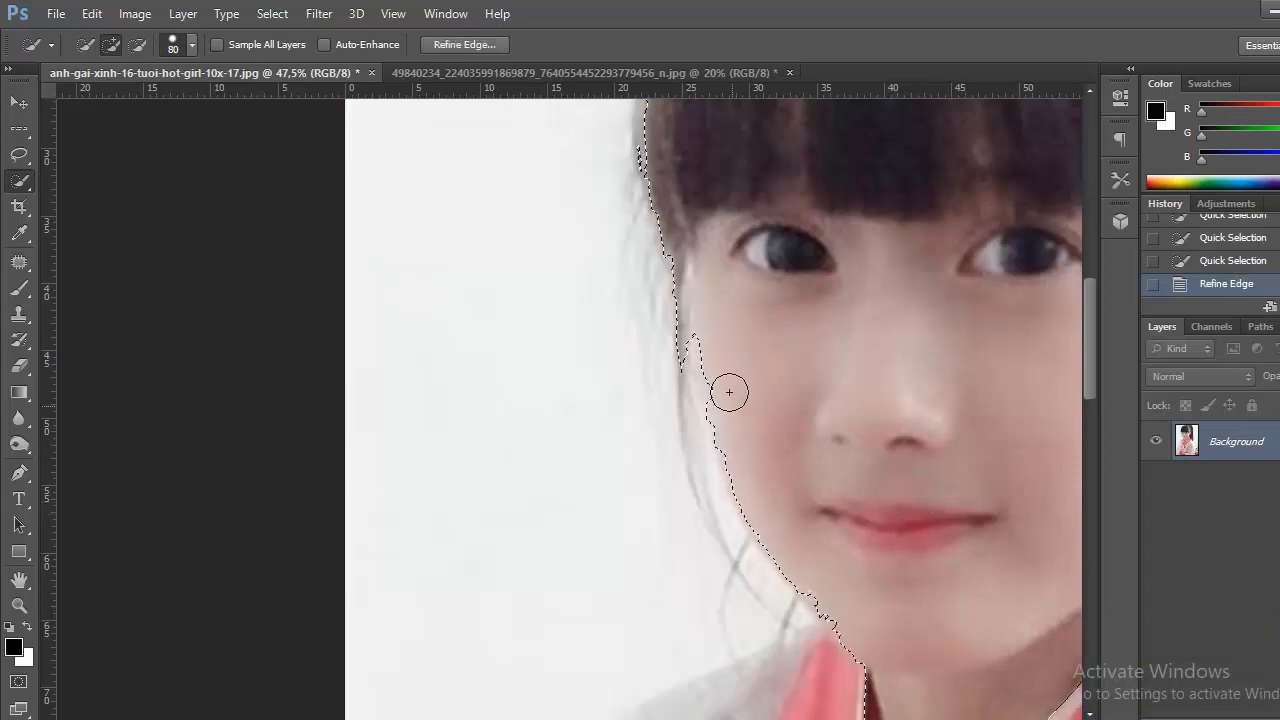
Clean up the selection along the cheek beside the eye so it follows the face contour.
mouse_move(727, 390)
left_mouse_down()
mouse_move(667, 363)
mouse_move(689, 452)
left_mouse_up()
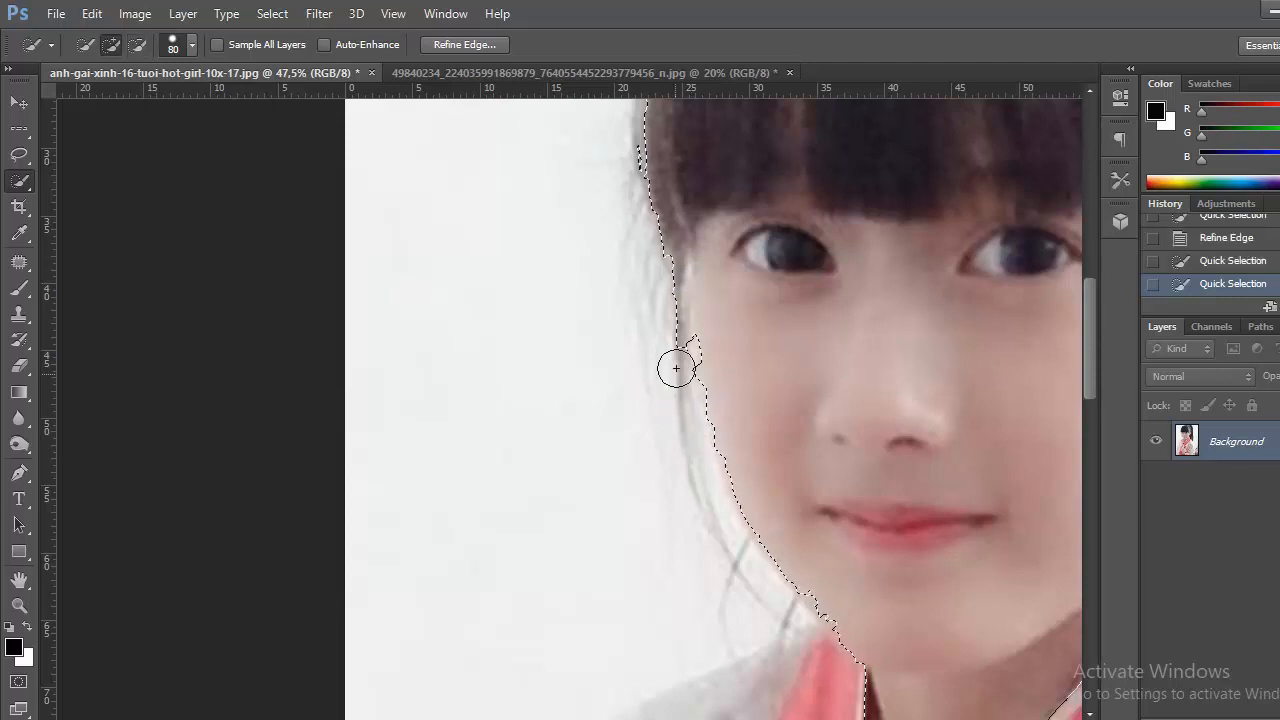
left_click_drag(676, 368, 683, 347)
mouse_move(639, 250)
left_mouse_down()
mouse_move(654, 306)
mouse_move(664, 293)
left_mouse_up()
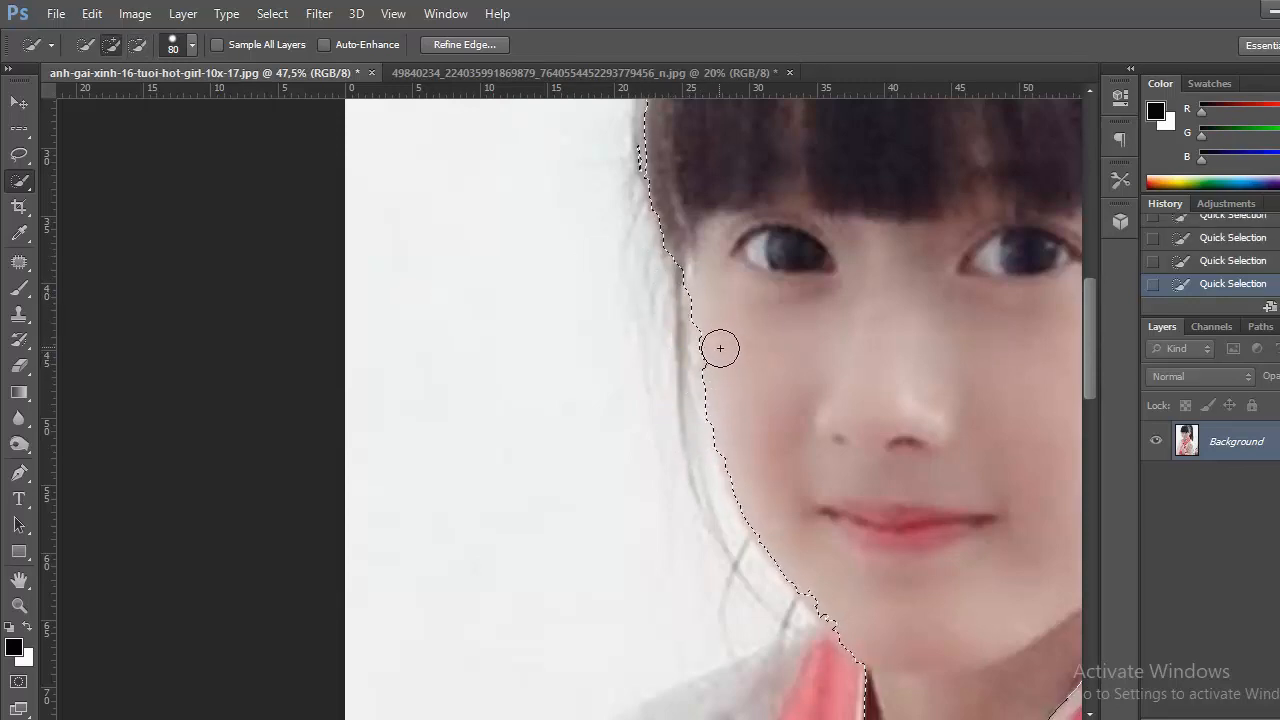
left_click_drag(888, 336, 394, 243)
scroll(654, 374, "down", 5)
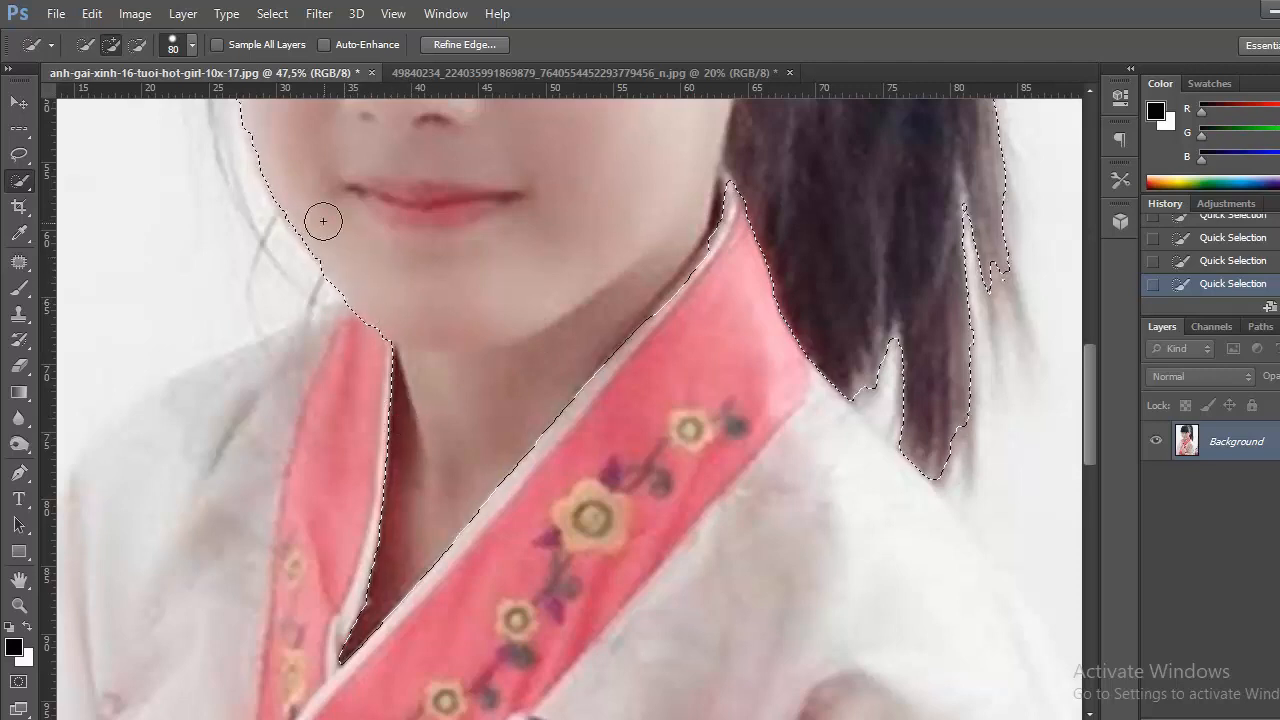
left_click_drag(391, 223, 459, 410)
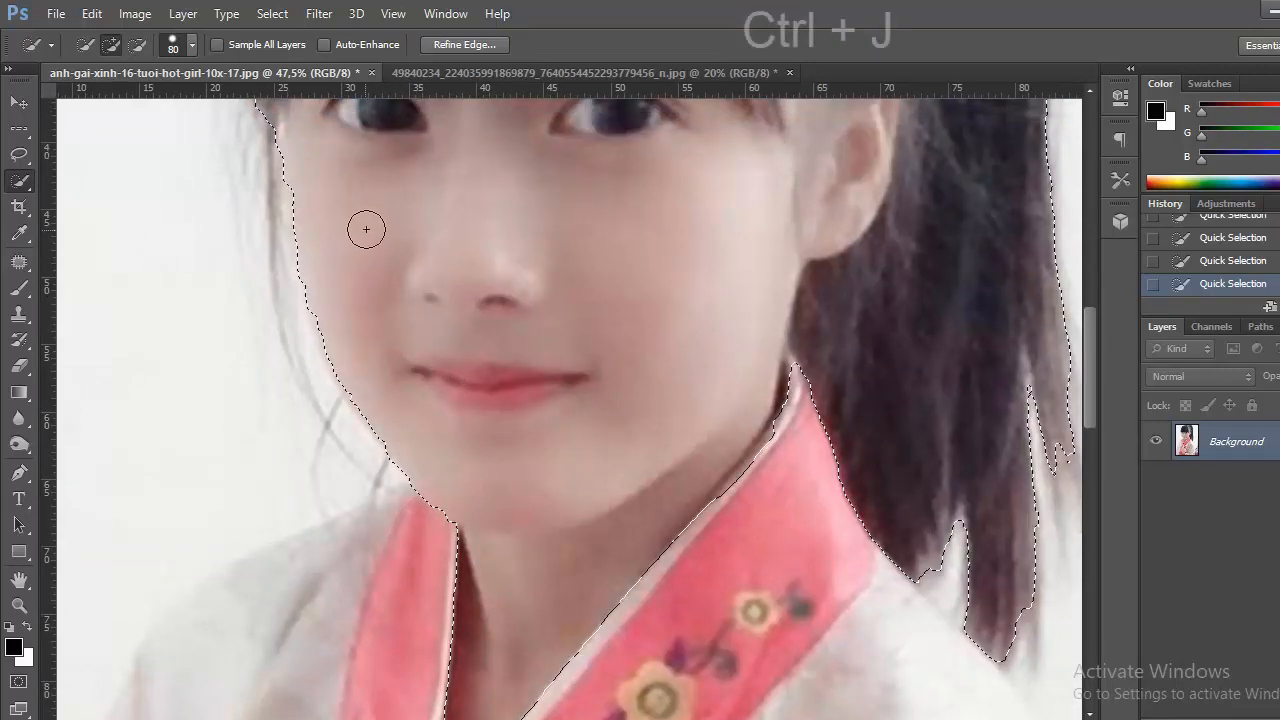
Copy the selected head to a new layer and move it into the cartoon figure document.
key("ctrl+j")
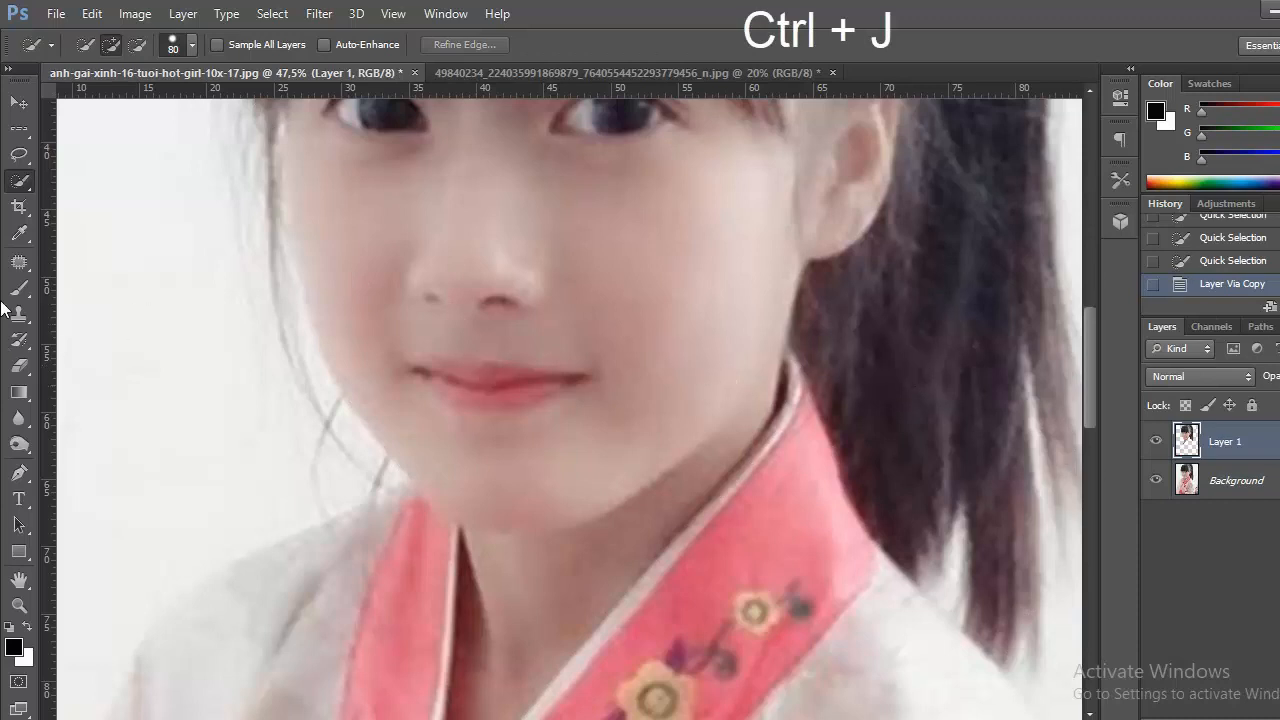
left_click(19, 103)
left_click_drag(423, 297, 479, 384)
Free-transform the head to 28.14% width and 26.18% height and place it on the cartoon figure's collar.
key("ctrl+t")
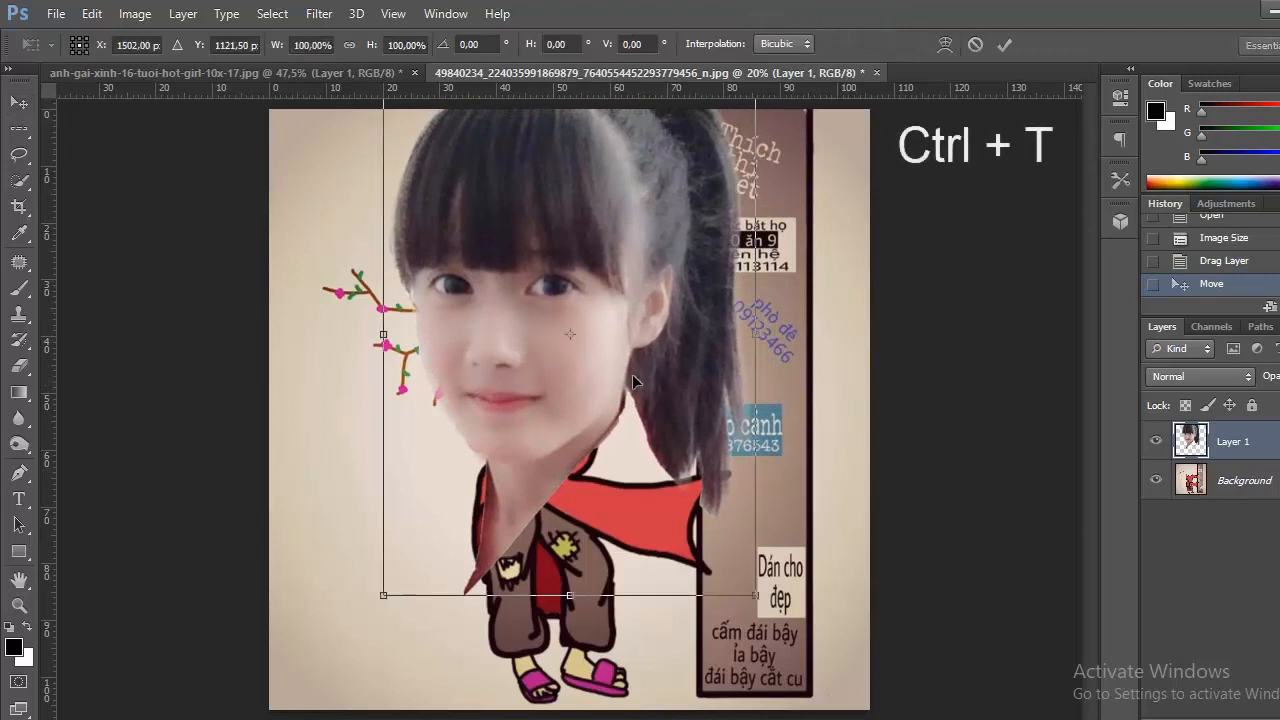
left_click_drag(383, 597, 557, 309)
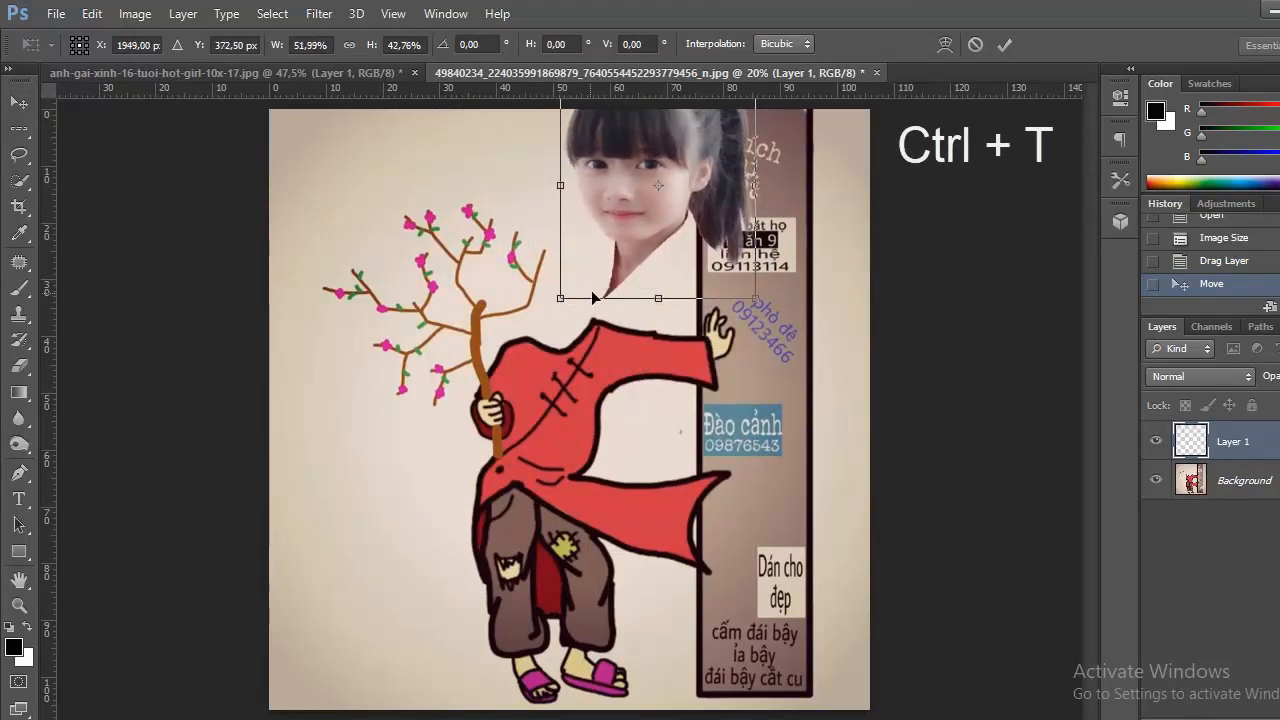
left_click_drag(685, 276, 605, 354)
right_click(606, 356)
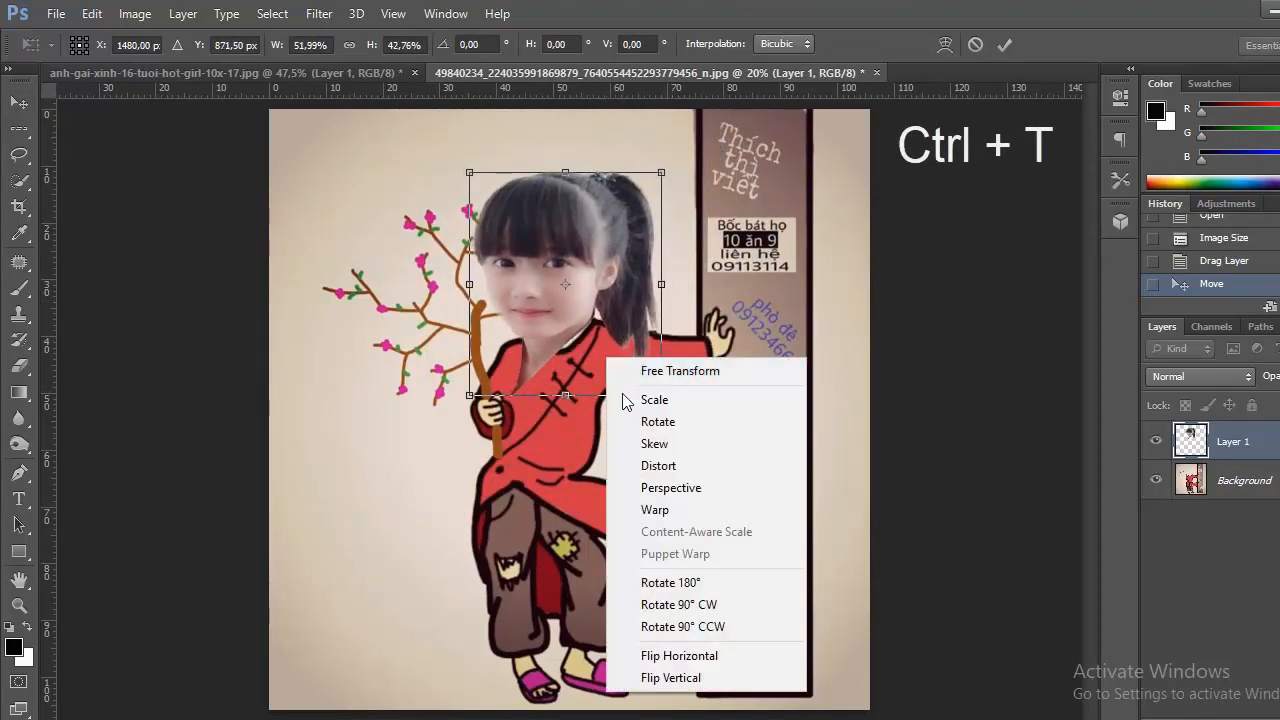
left_click(467, 401)
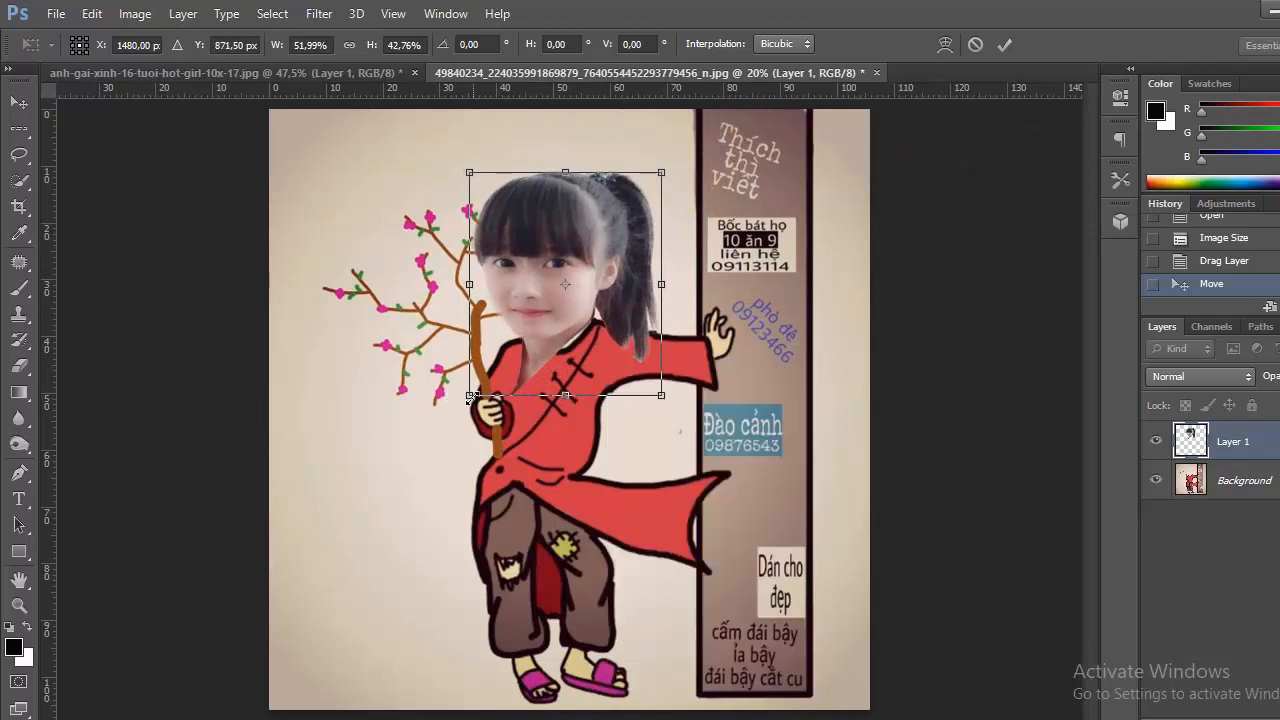
left_click_drag(469, 395, 532, 322)
left_click_drag(627, 314, 594, 378)
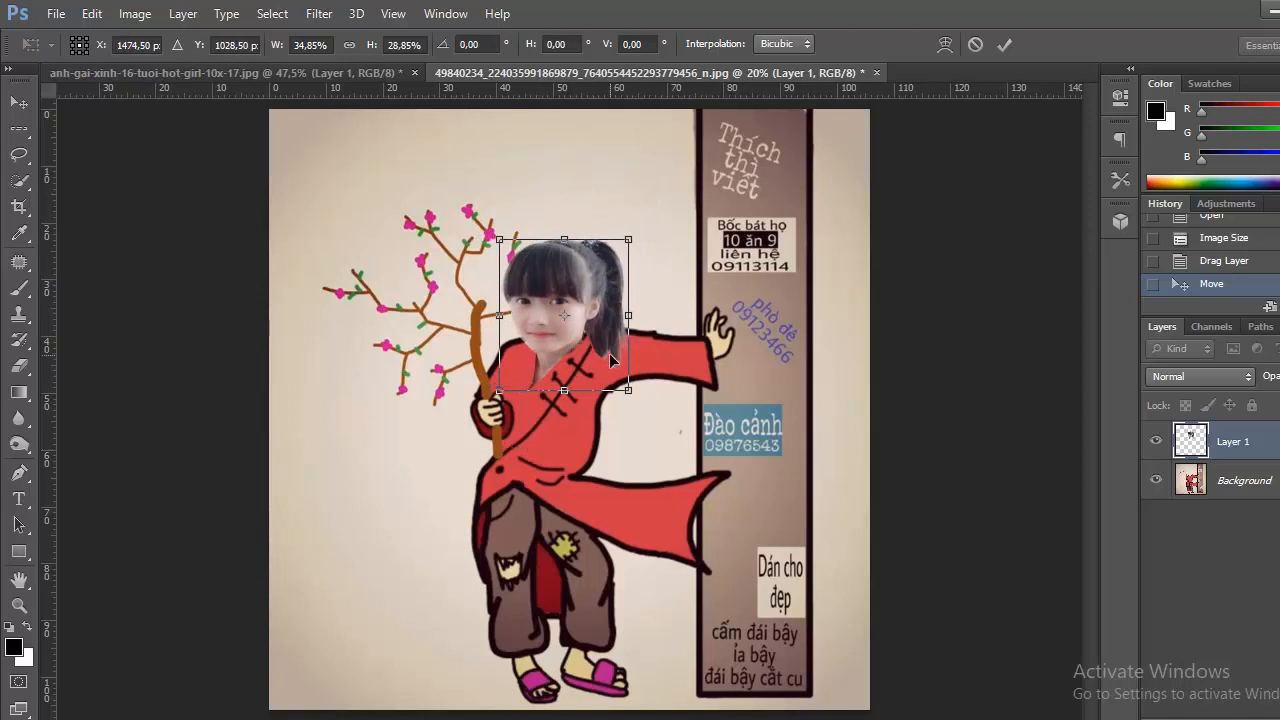
left_click_drag(491, 248, 516, 261)
left_click_drag(588, 360, 576, 353)
Flip the head horizontally, enlarge it to about 30.02% width and 28.09% height, and fit its neck to the red collar.
right_click(594, 364)
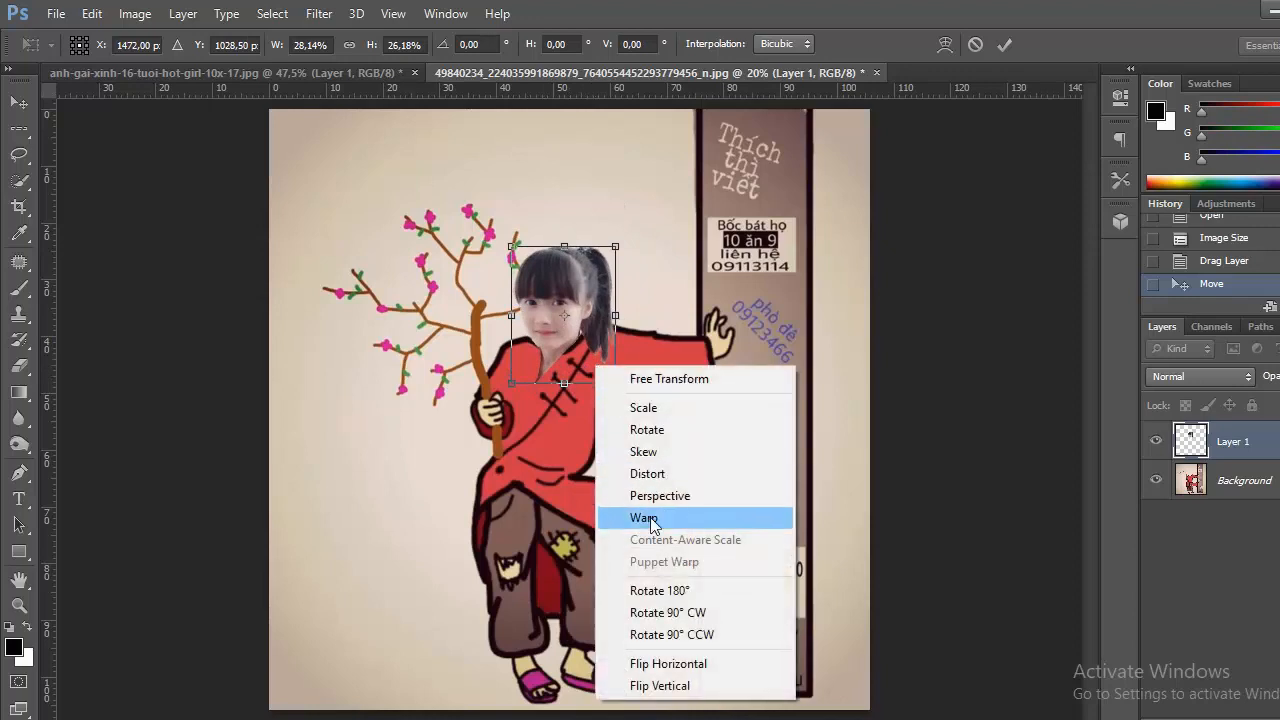
left_click(648, 663)
left_click_drag(595, 354, 574, 347)
left_click_drag(594, 239, 608, 232)
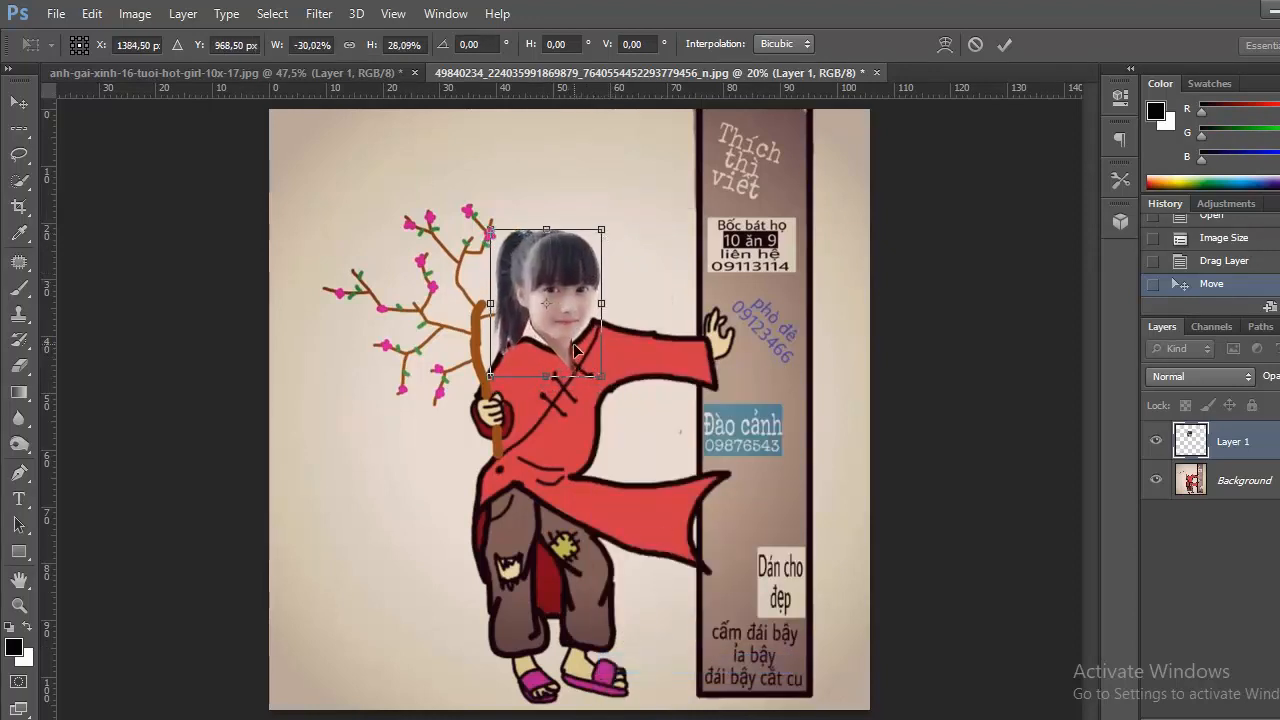
Enlarge the head to 31.63% width and 29.23% height and reposition it so the neck sits over the red collar.
left_click_drag(575, 347, 576, 350)
left_click_drag(602, 235, 609, 228)
left_click_drag(584, 329, 584, 336)
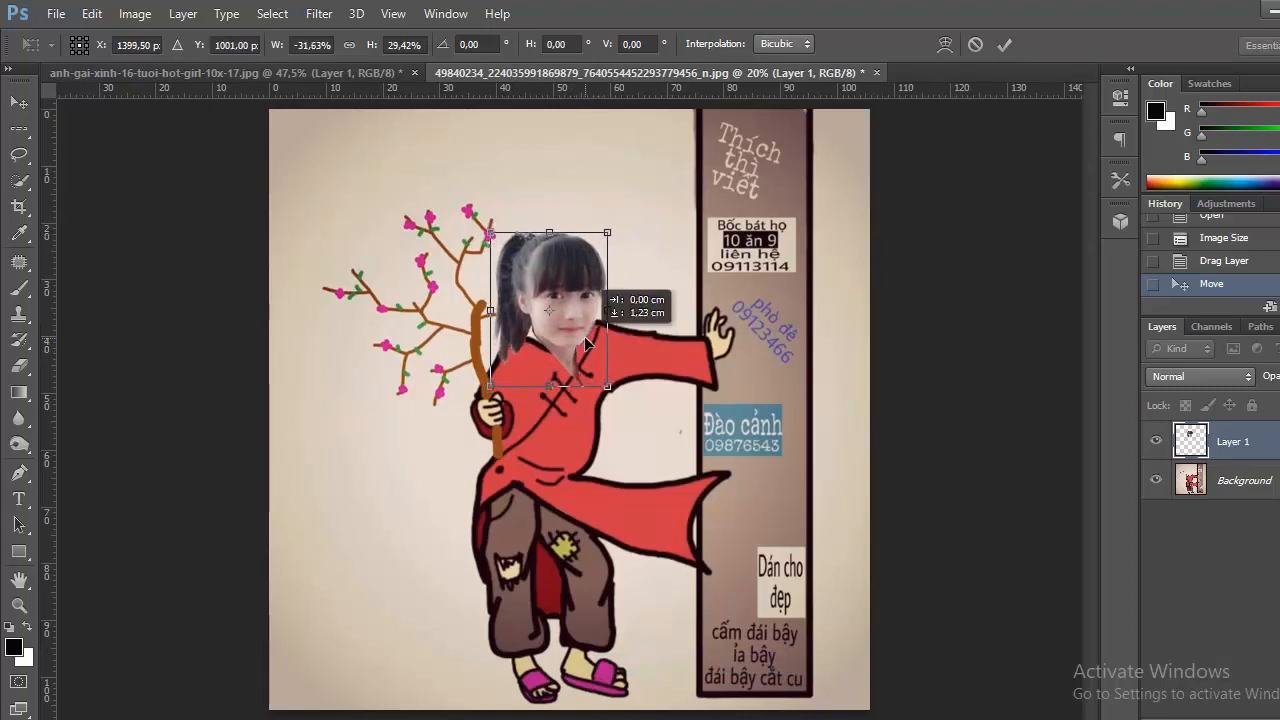
left_click_drag(611, 224, 613, 226)
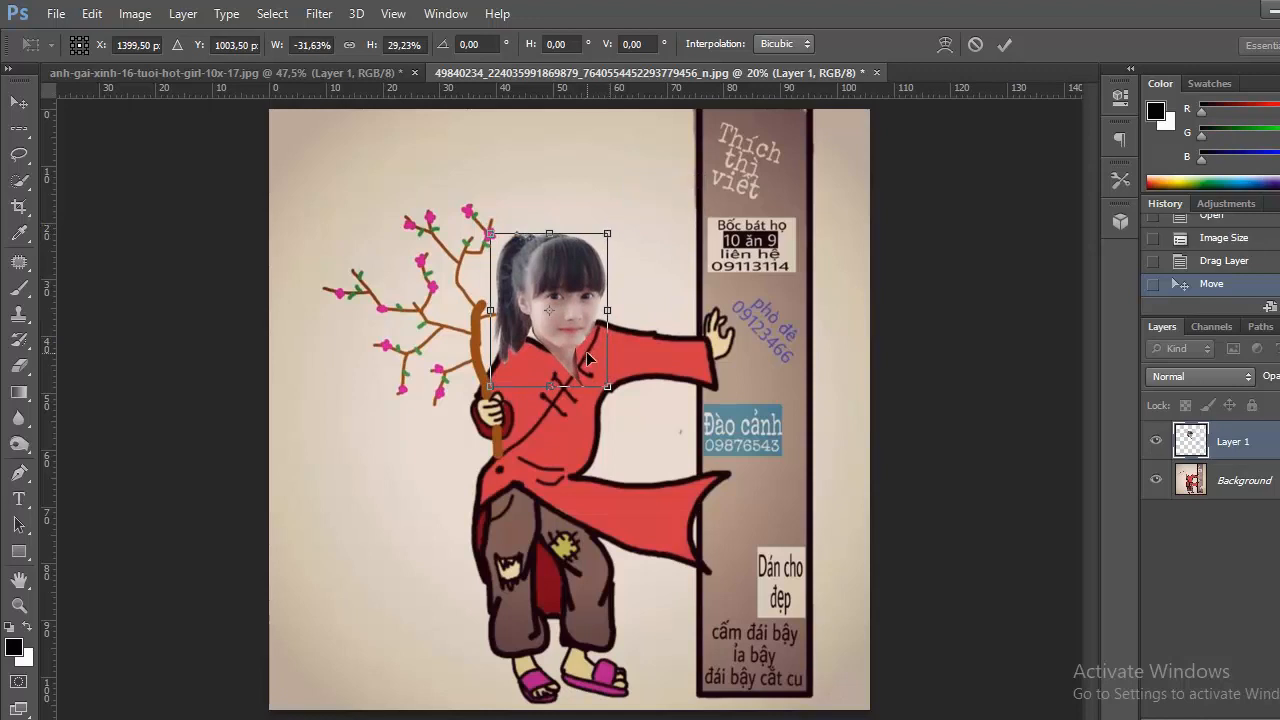
mouse_move(587, 354)
left_mouse_down()
mouse_move(588, 341)
mouse_move(583, 351)
left_mouse_up()
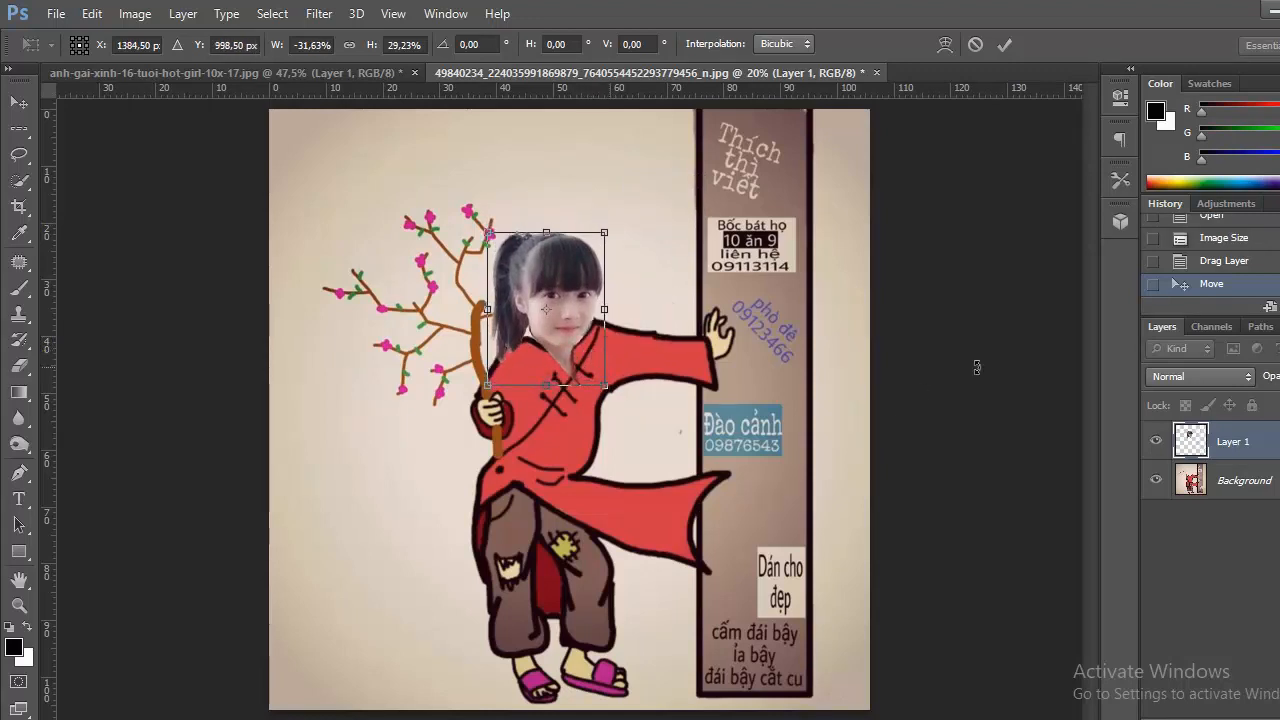
Reduce the head layer's opacity so the collar shows through, and apply the pending transformation.
left_click(1279, 377)
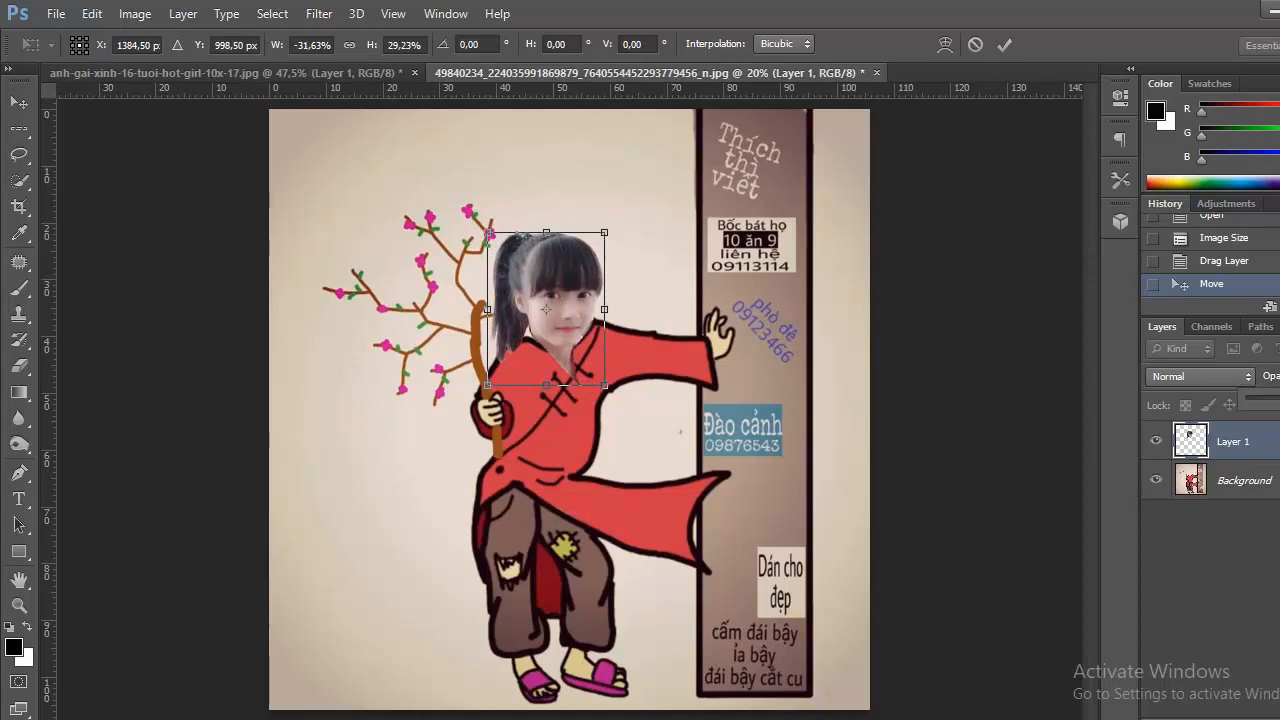
left_click_drag(1279, 399, 1279, 399)
scroll(545, 347, "up", 6)
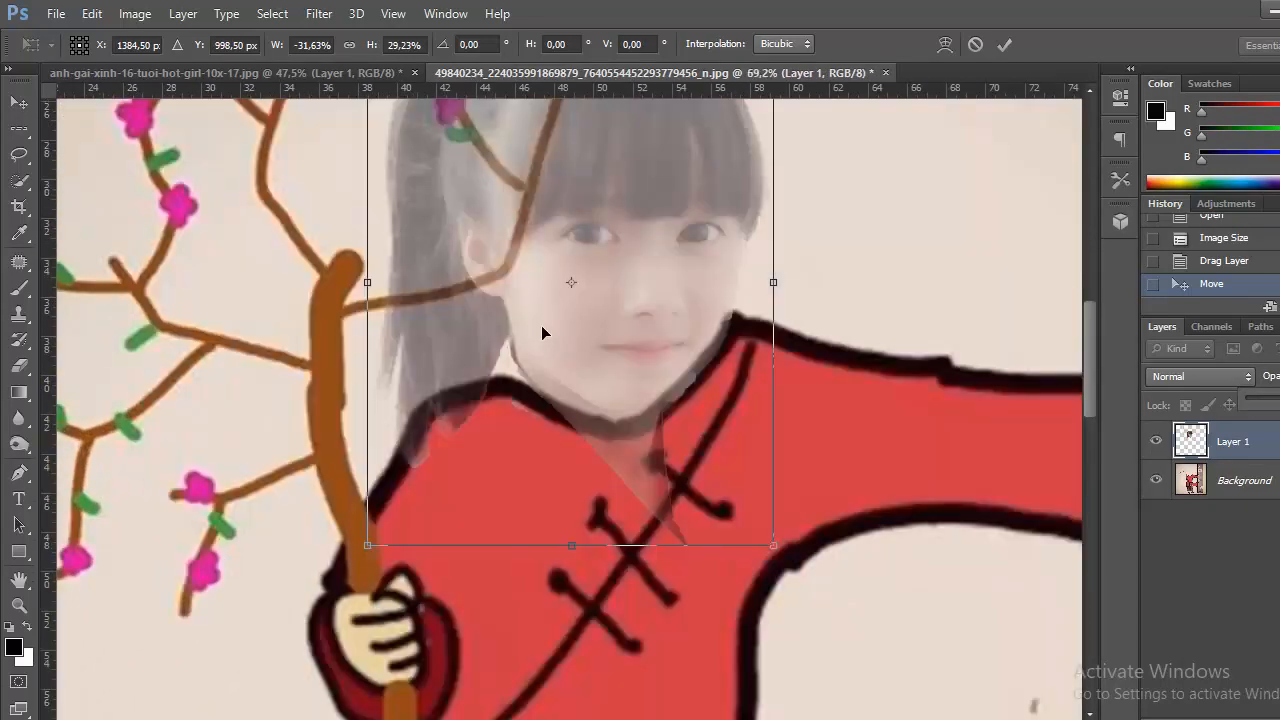
left_click(19, 365)
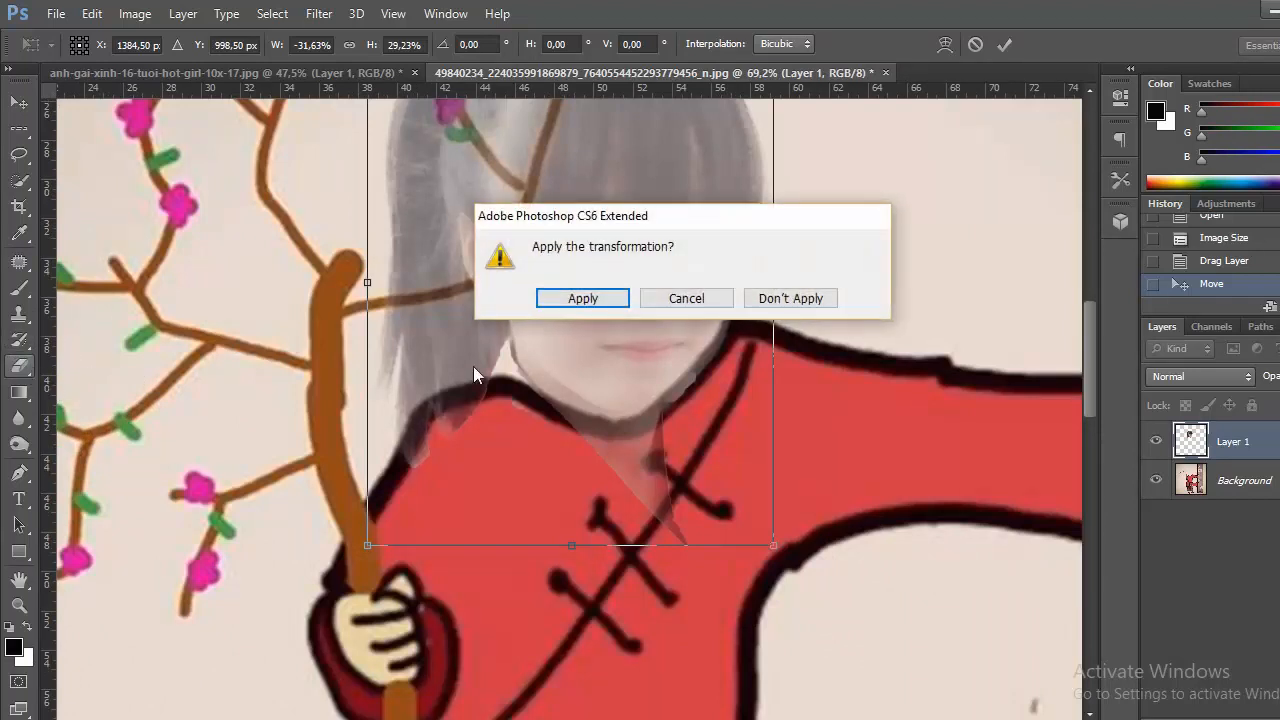
left_click(576, 300)
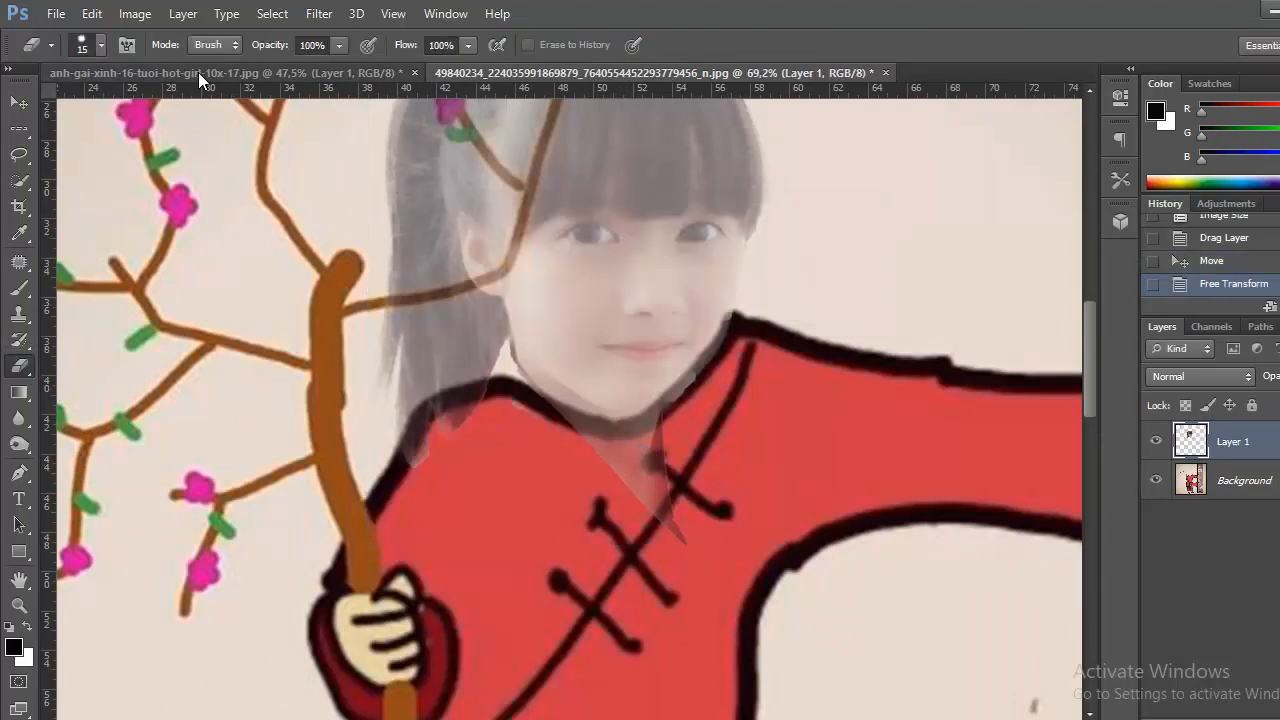
Erase the neck and hair parts that overlap the red shirt along the collar with a 67 px, fully hard Eraser.
left_click(99, 46)
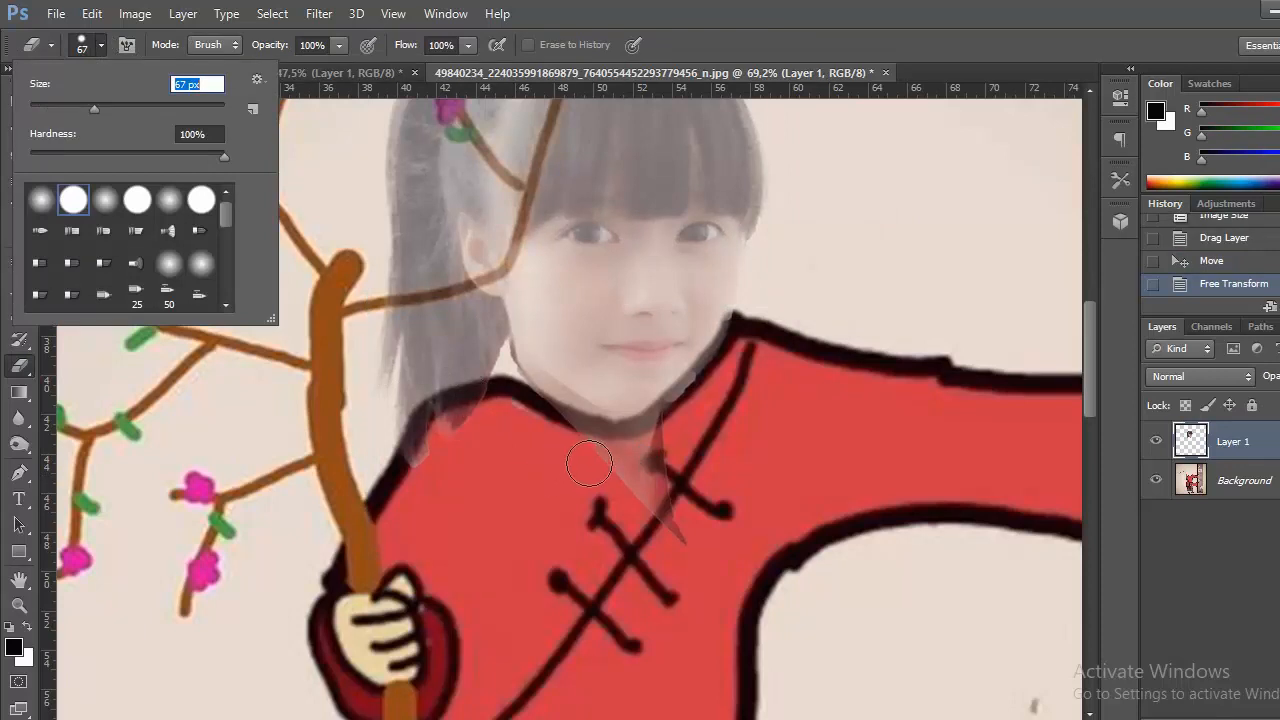
mouse_move(615, 470)
left_mouse_down()
mouse_move(572, 432)
mouse_move(465, 429)
left_mouse_up()
left_click_drag(620, 488, 713, 504)
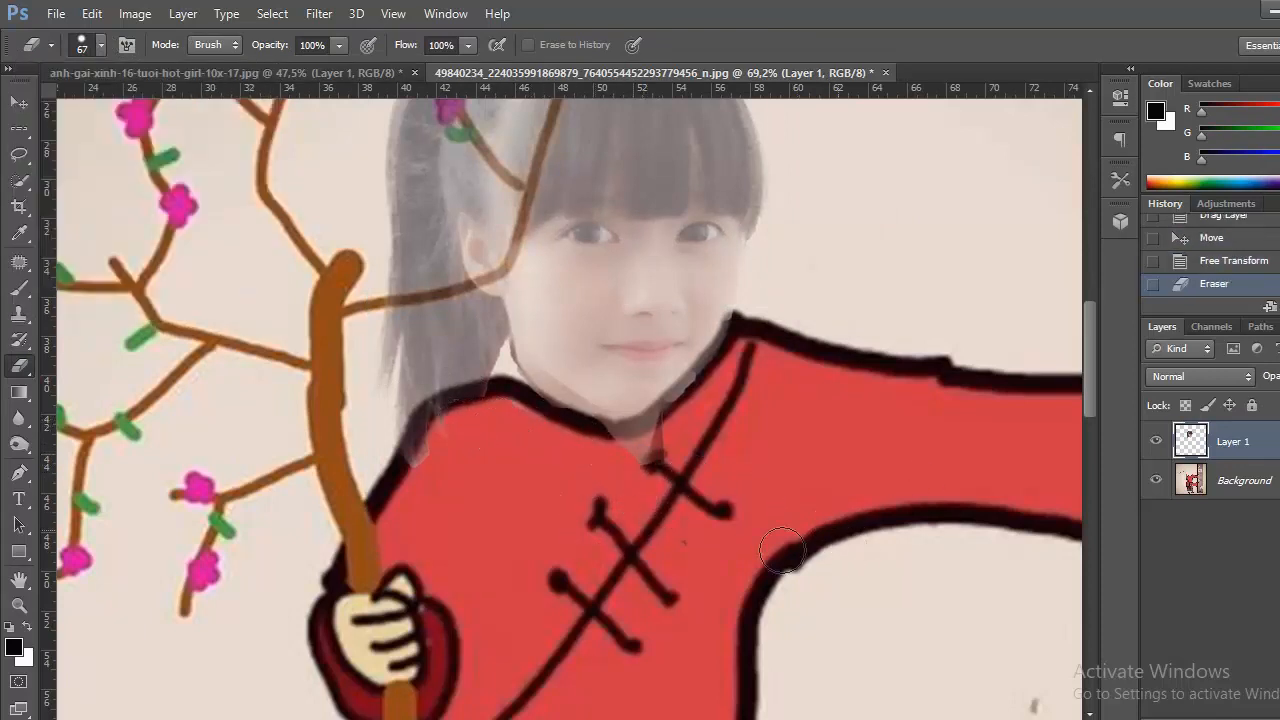
left_click_drag(421, 466, 453, 427)
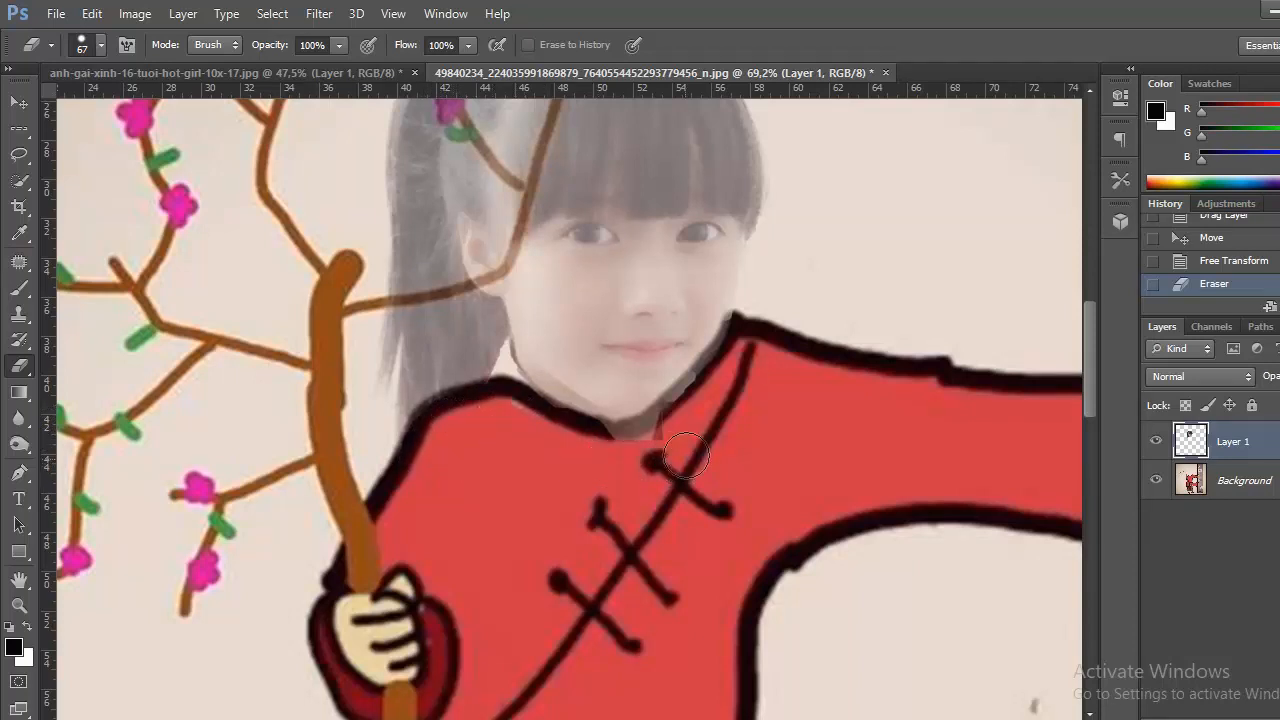
mouse_move(680, 455)
left_mouse_down()
mouse_move(628, 440)
mouse_move(613, 455)
mouse_move(712, 385)
mouse_move(655, 440)
left_mouse_up()
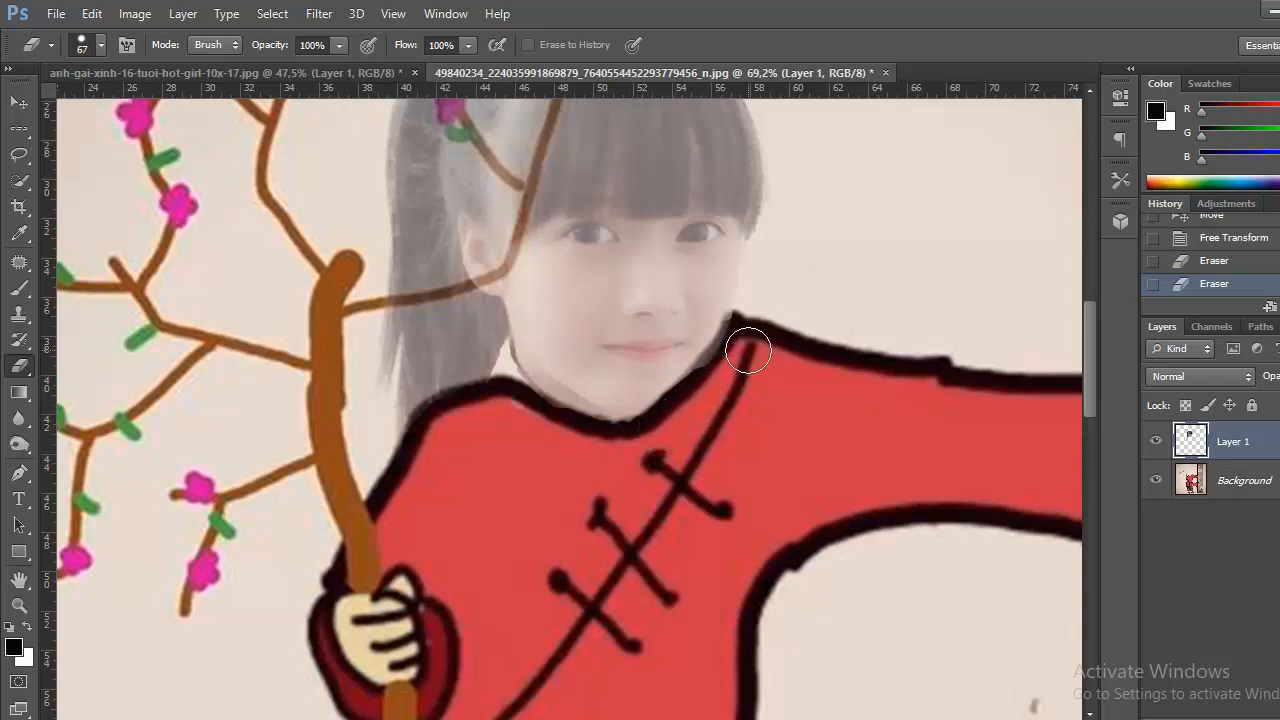
mouse_move(732, 356)
left_mouse_down()
mouse_move(726, 366)
mouse_move(754, 327)
mouse_move(706, 384)
left_mouse_up()
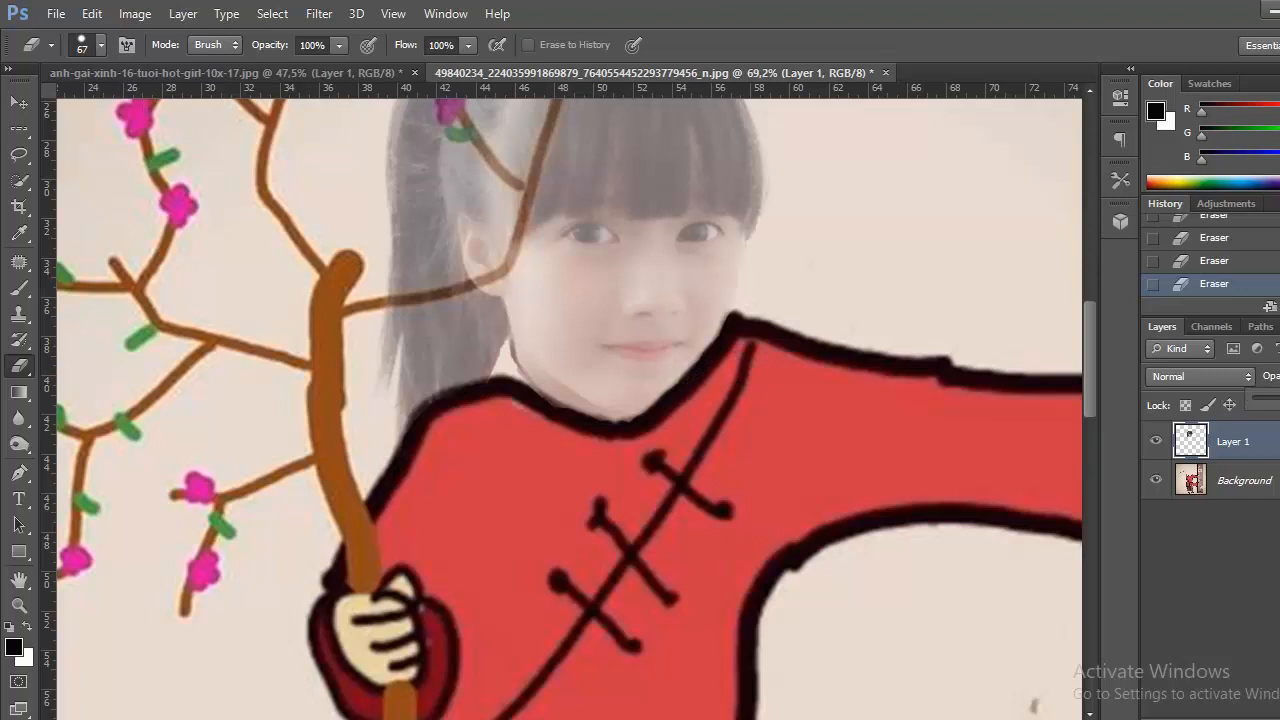
Restore the head layer to full opacity and erase the leftover skin edges along the black collar line.
left_click_drag(1272, 399, 1279, 399)
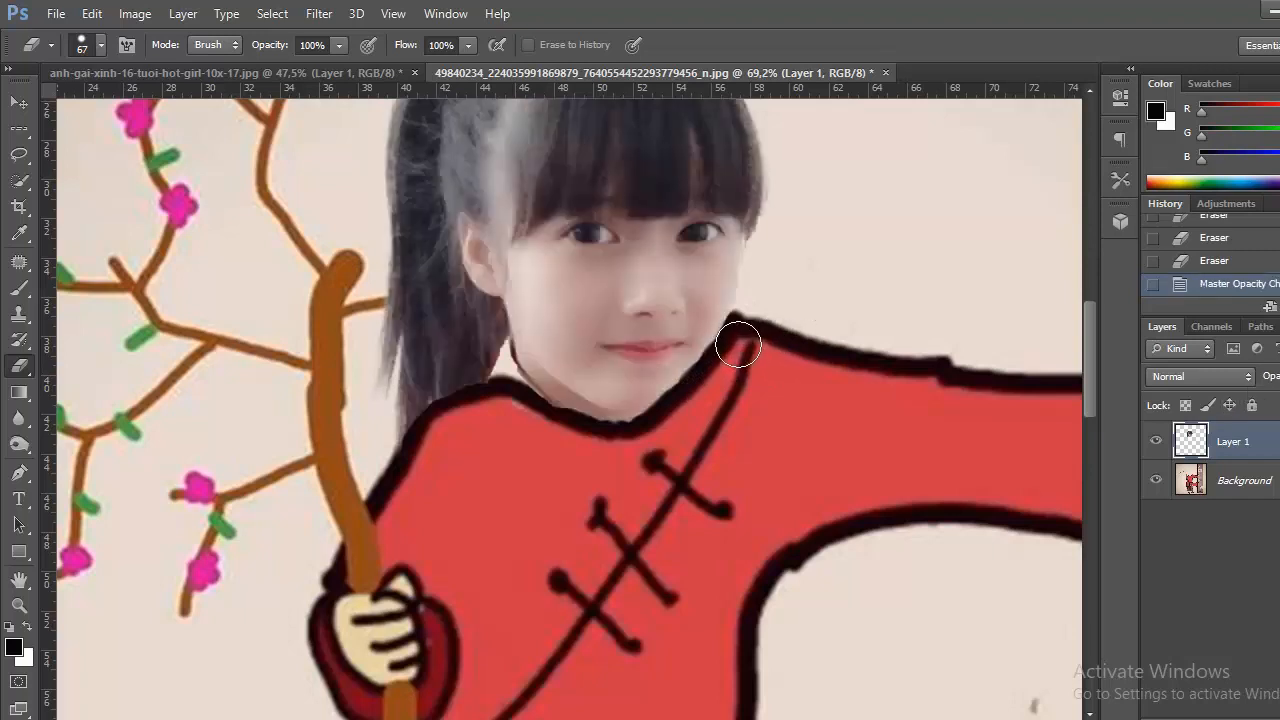
left_click_drag(737, 343, 706, 399)
mouse_move(641, 441)
left_mouse_down()
mouse_move(632, 436)
mouse_move(628, 466)
left_mouse_up()
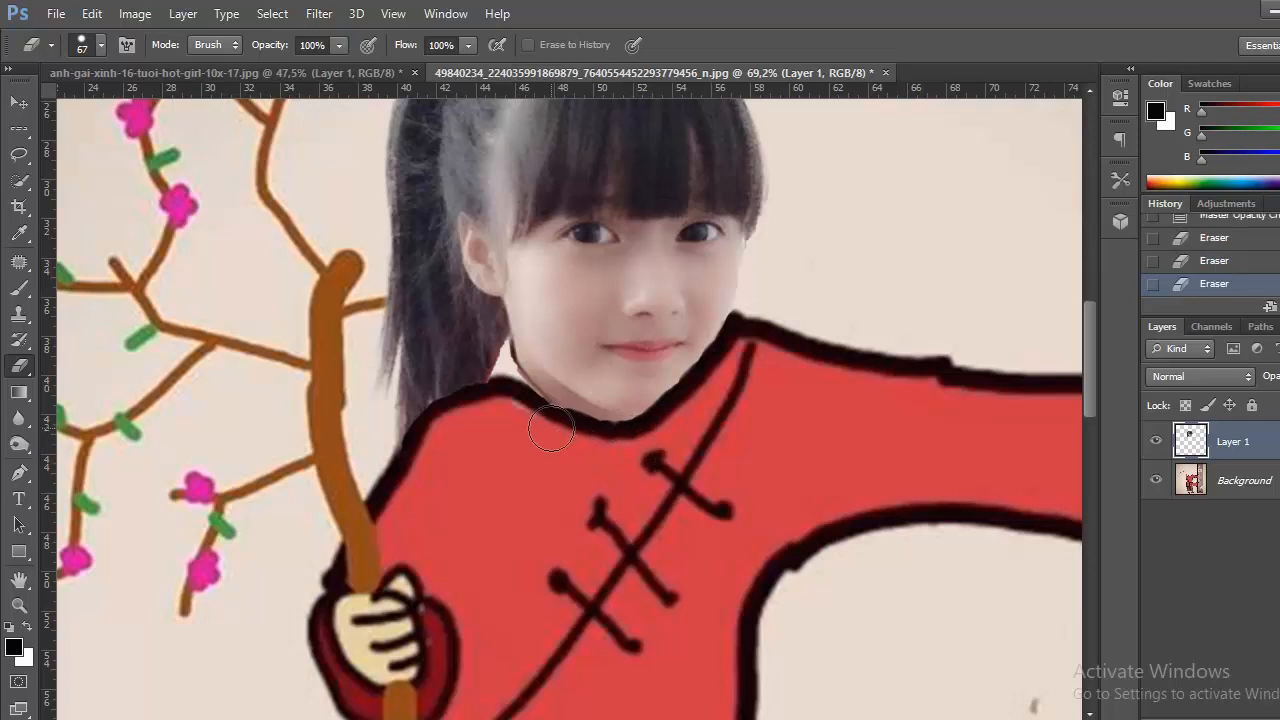
left_click_drag(550, 430, 536, 453)
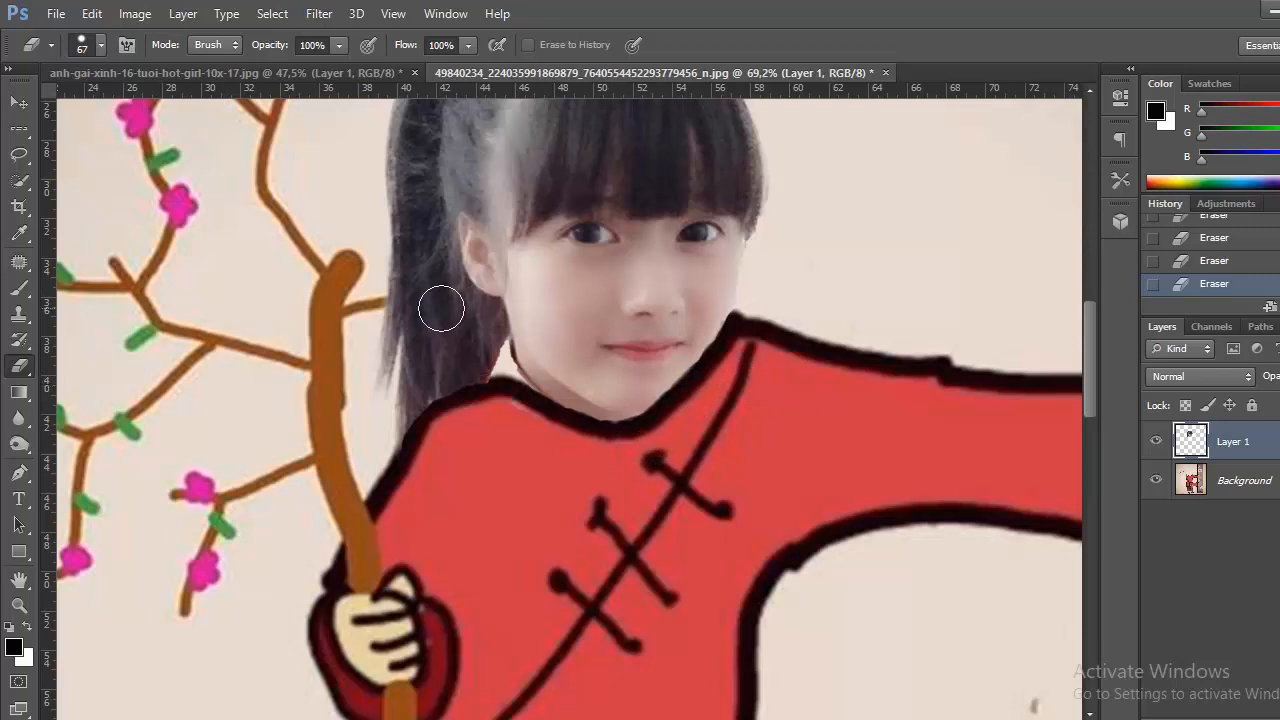
Warp the lower part of the head layer slightly to fit the neck against the collar, and apply the transformation.
key("ctrl+t")
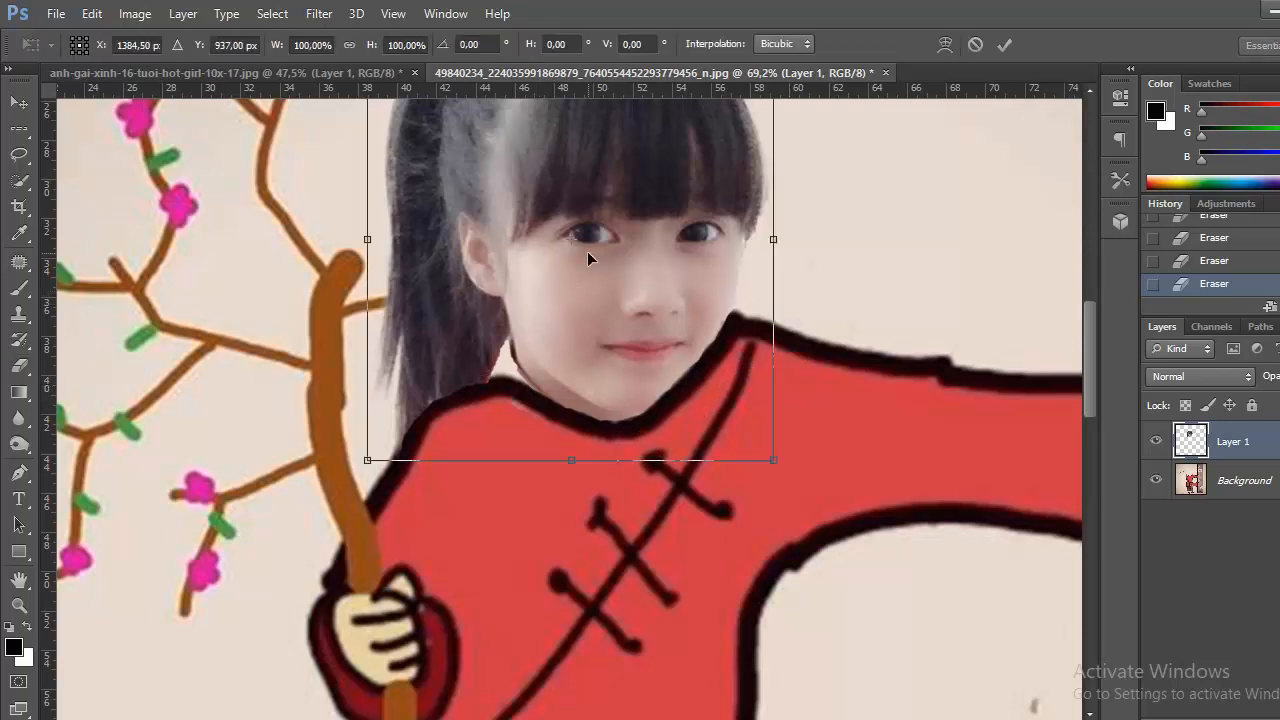
right_click(516, 327)
left_click(546, 483)
mouse_move(521, 393)
left_mouse_down()
mouse_move(520, 405)
mouse_move(521, 393)
left_mouse_up()
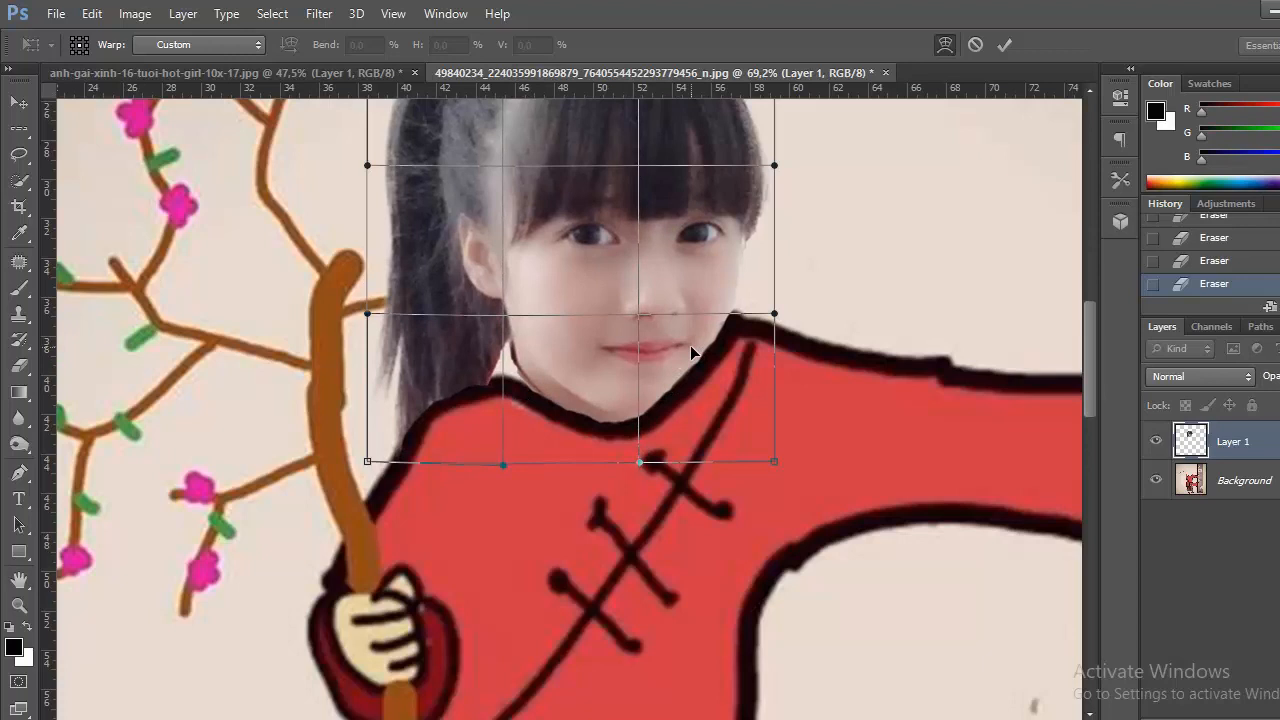
key("Return")
scroll(672, 347, "up", 3)
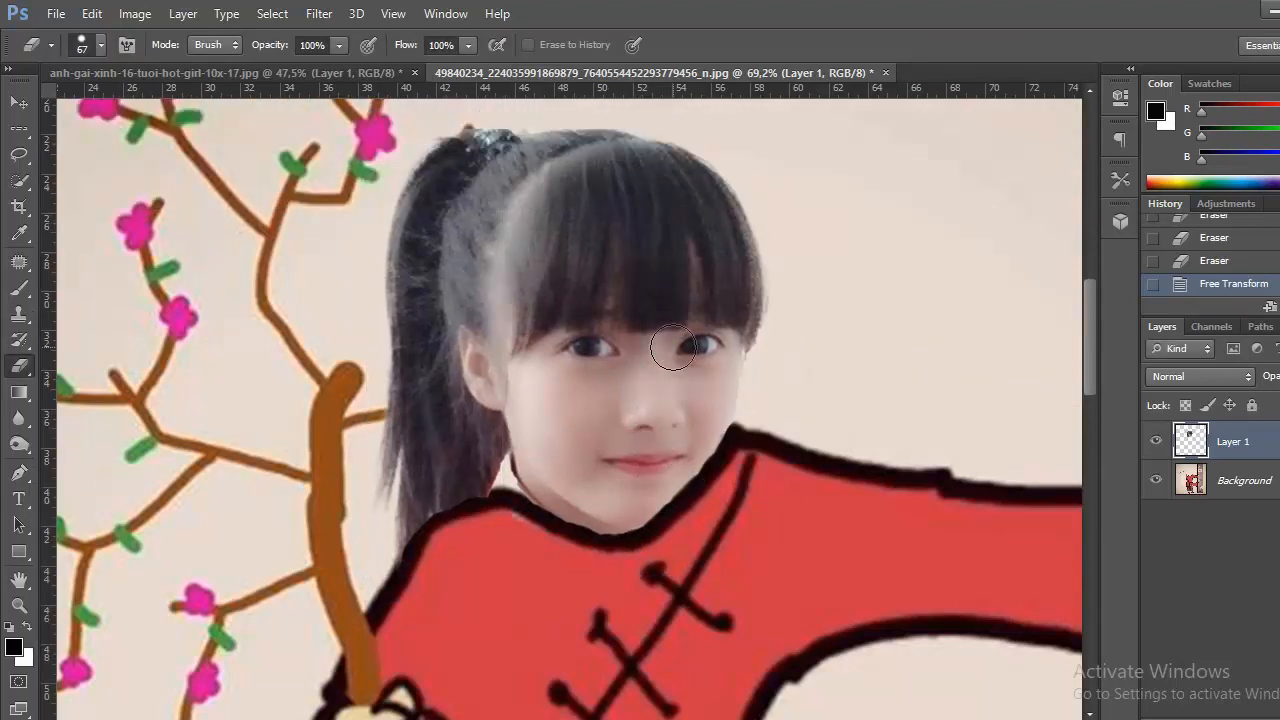
Clone skin over the dark edge between the jaw and the collar below the ear with a 15 px Clone Stamp at 75% opacity.
left_click(18, 313)
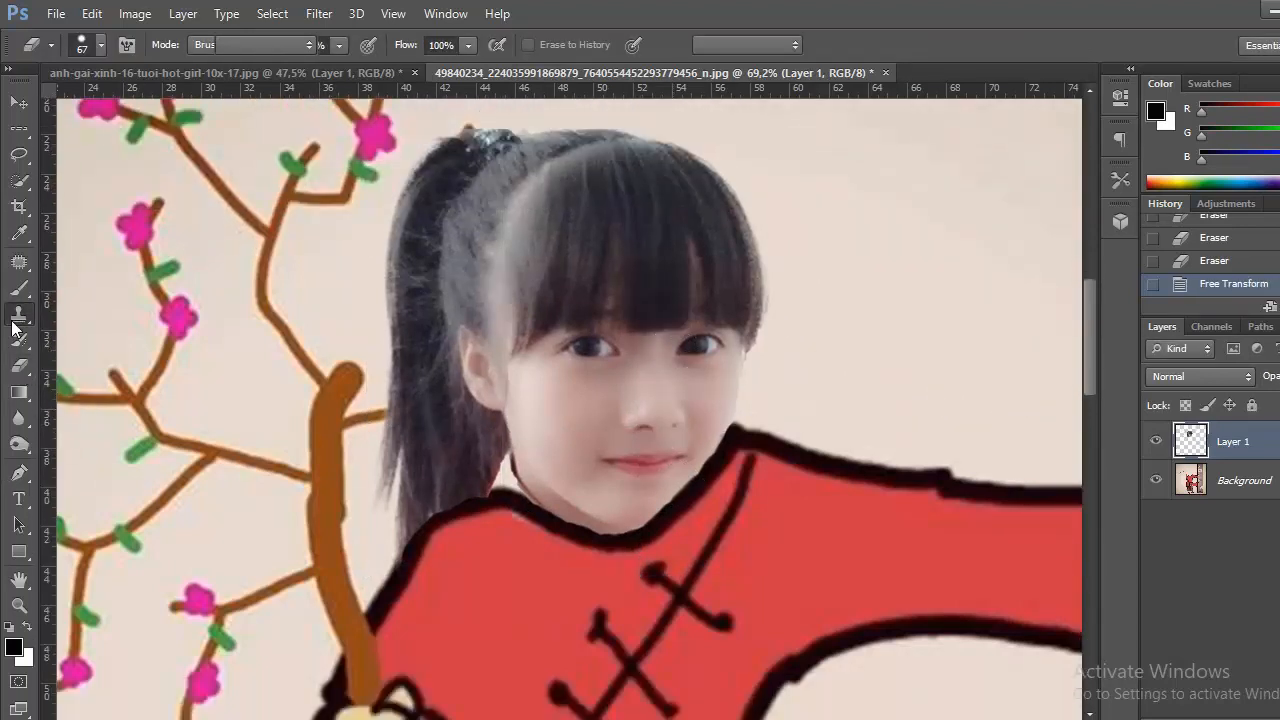
scroll(428, 445, "up", 2)
scroll(440, 430, "up", 4)
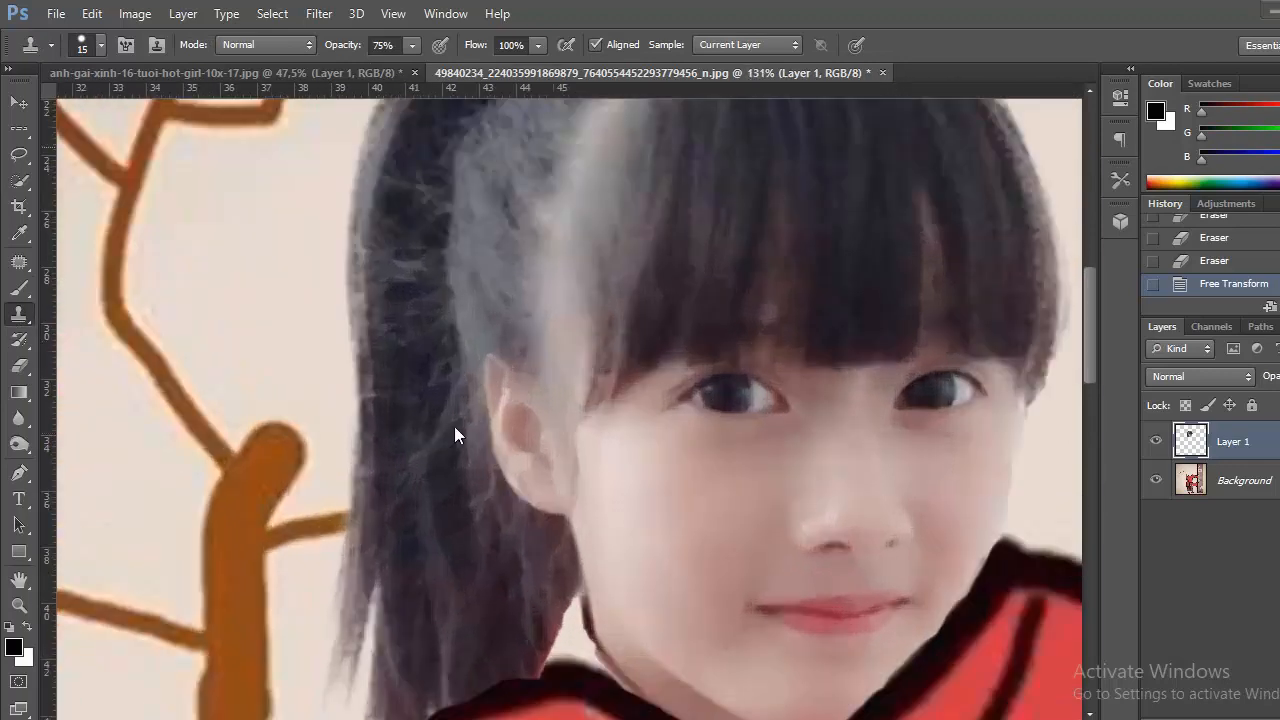
scroll(677, 513, "up", 2)
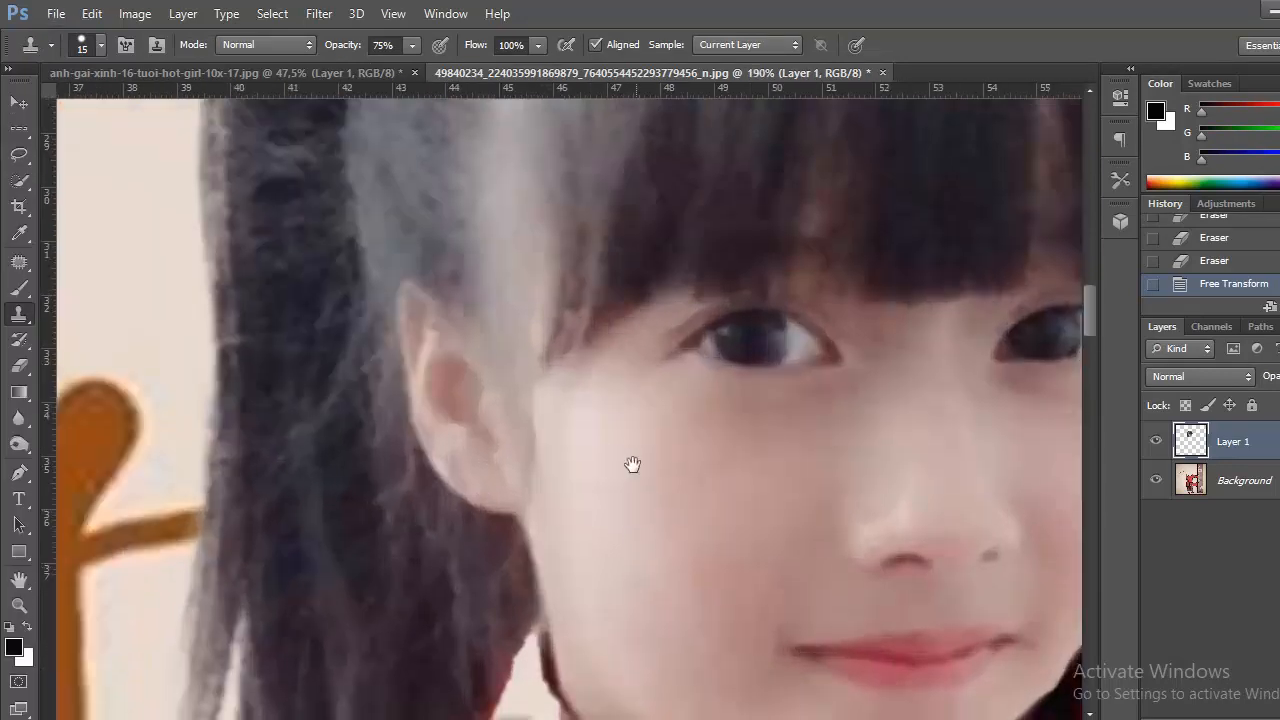
scroll(631, 466, "down", 3)
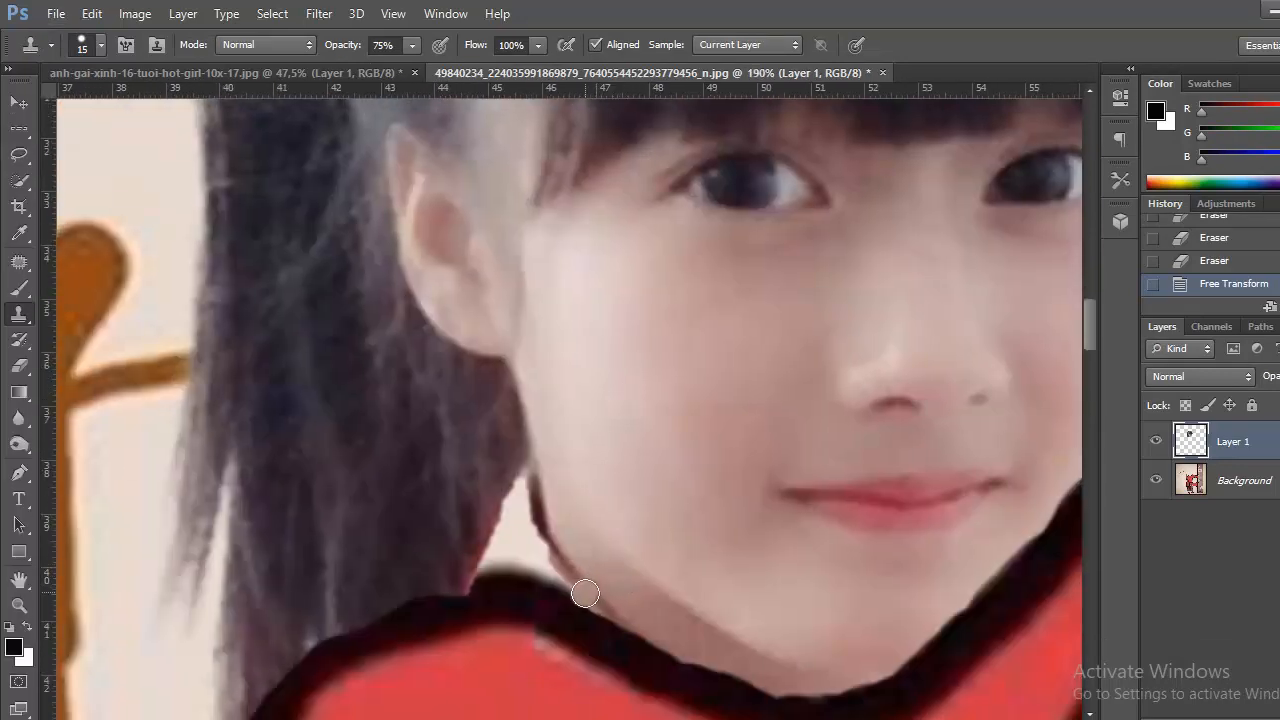
left_click_drag(588, 592, 602, 604)
left_click(638, 596)
left_click(578, 580)
left_click(560, 566)
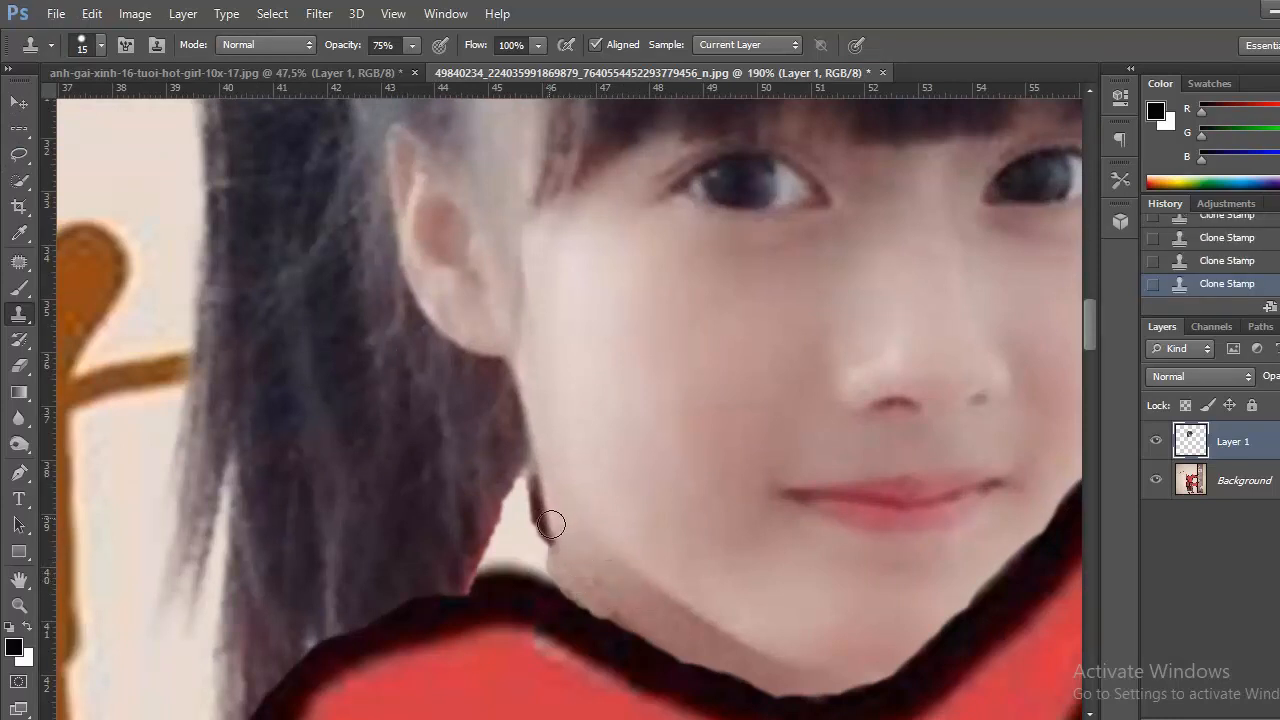
left_click_drag(551, 524, 557, 555)
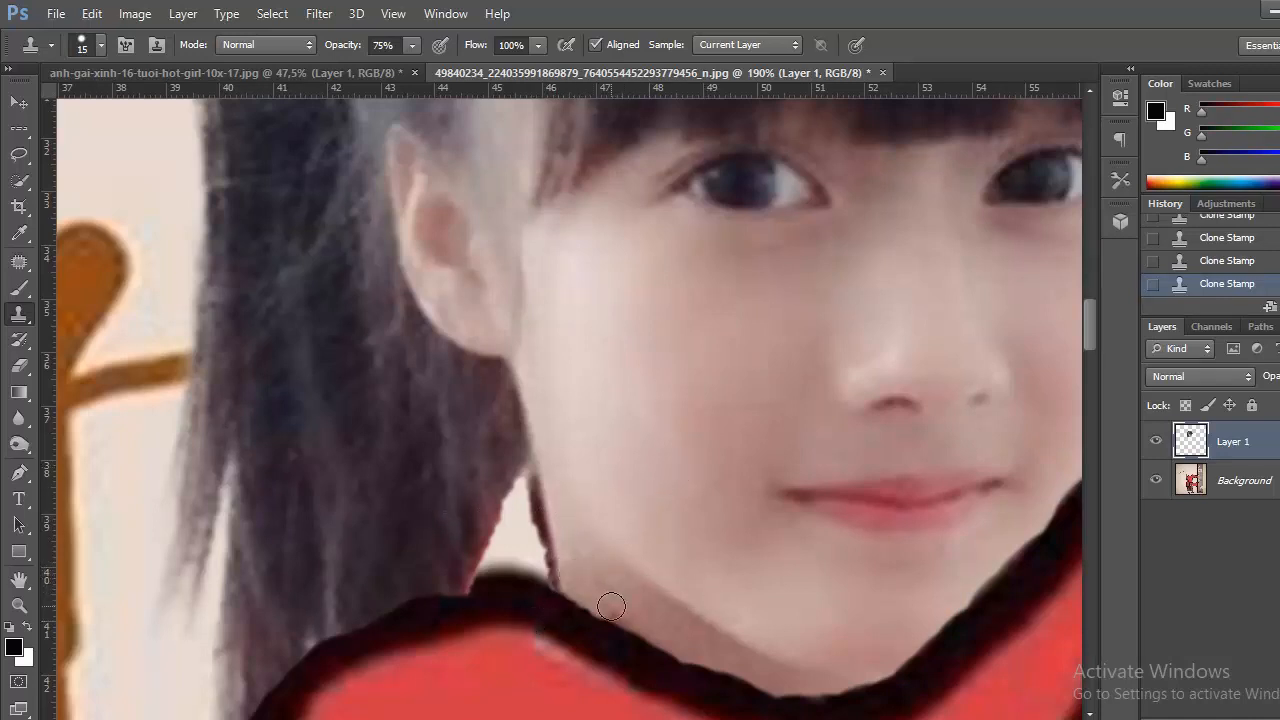
Erase the skin spilling over the black collar outline beneath the neck, chin and cheek, undoing a stray stroke.
key("e")
mouse_move(543, 643)
left_mouse_down()
mouse_move(557, 643)
mouse_move(557, 665)
mouse_move(625, 645)
left_mouse_up()
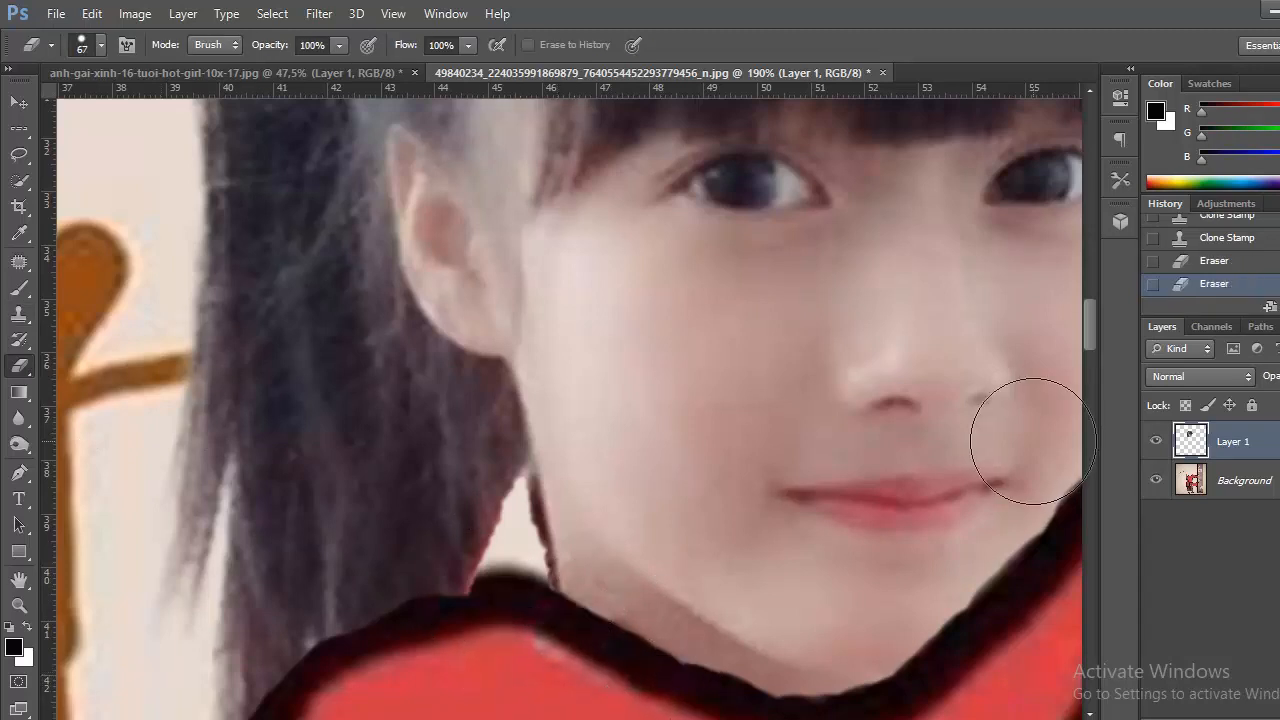
scroll(766, 531, "down", 3)
mouse_move(670, 623)
left_mouse_down()
mouse_move(746, 657)
mouse_move(700, 645)
left_mouse_up()
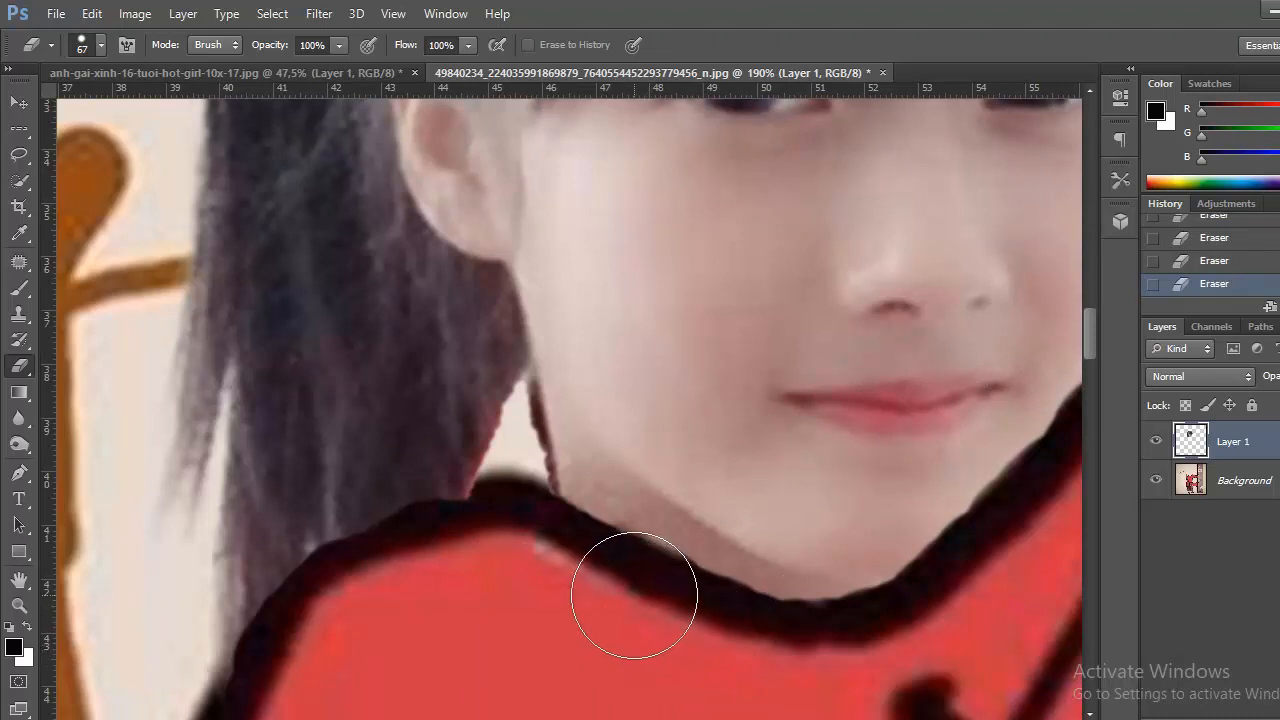
left_click_drag(631, 592, 637, 594)
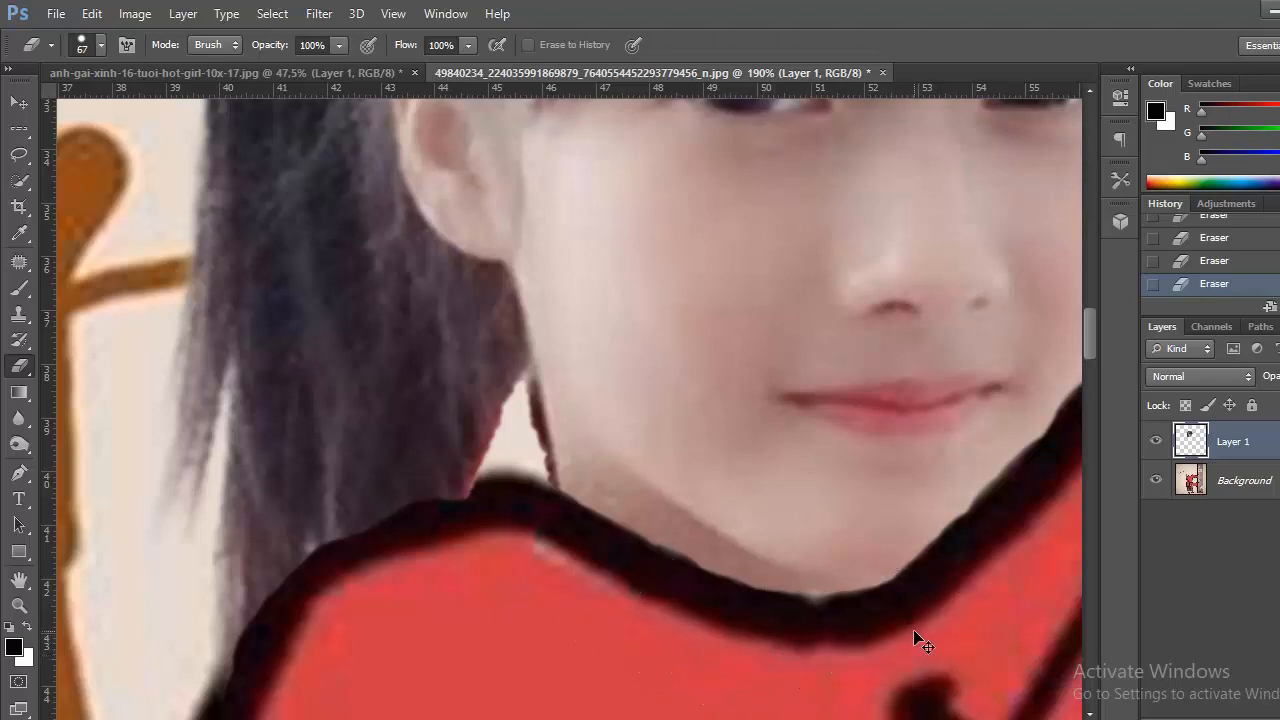
key("ctrl+z")
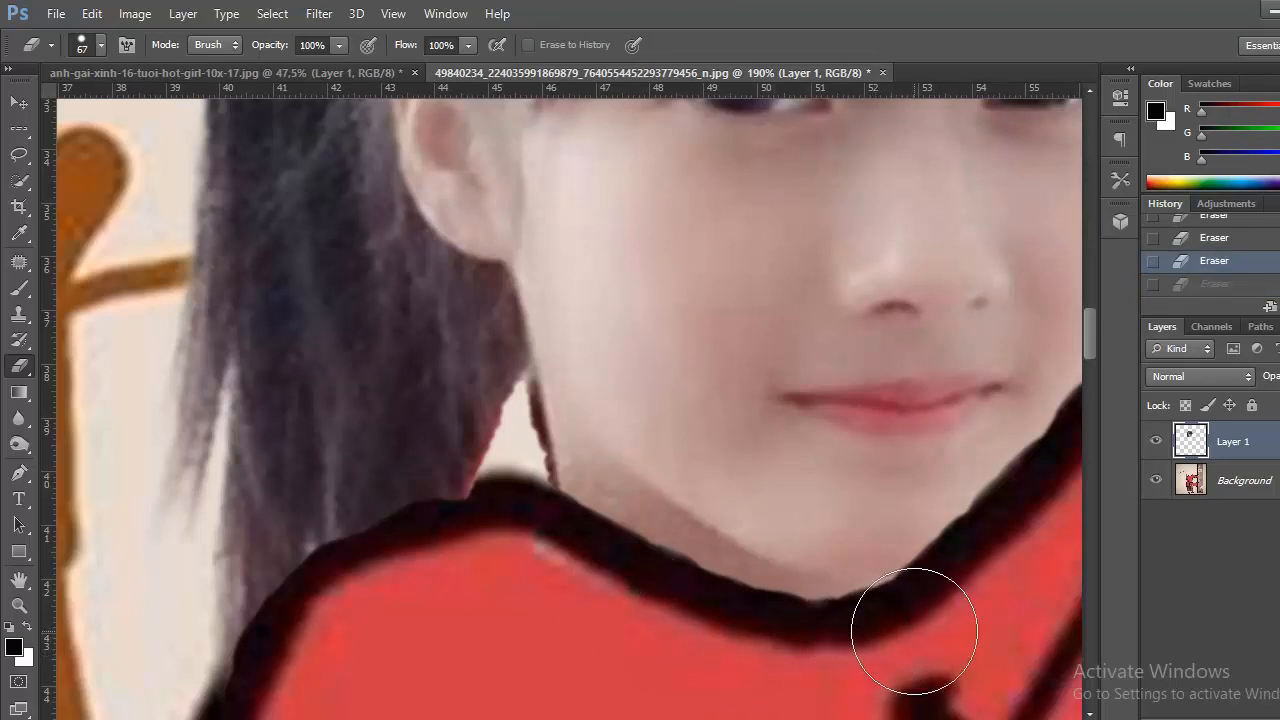
left_click(919, 630)
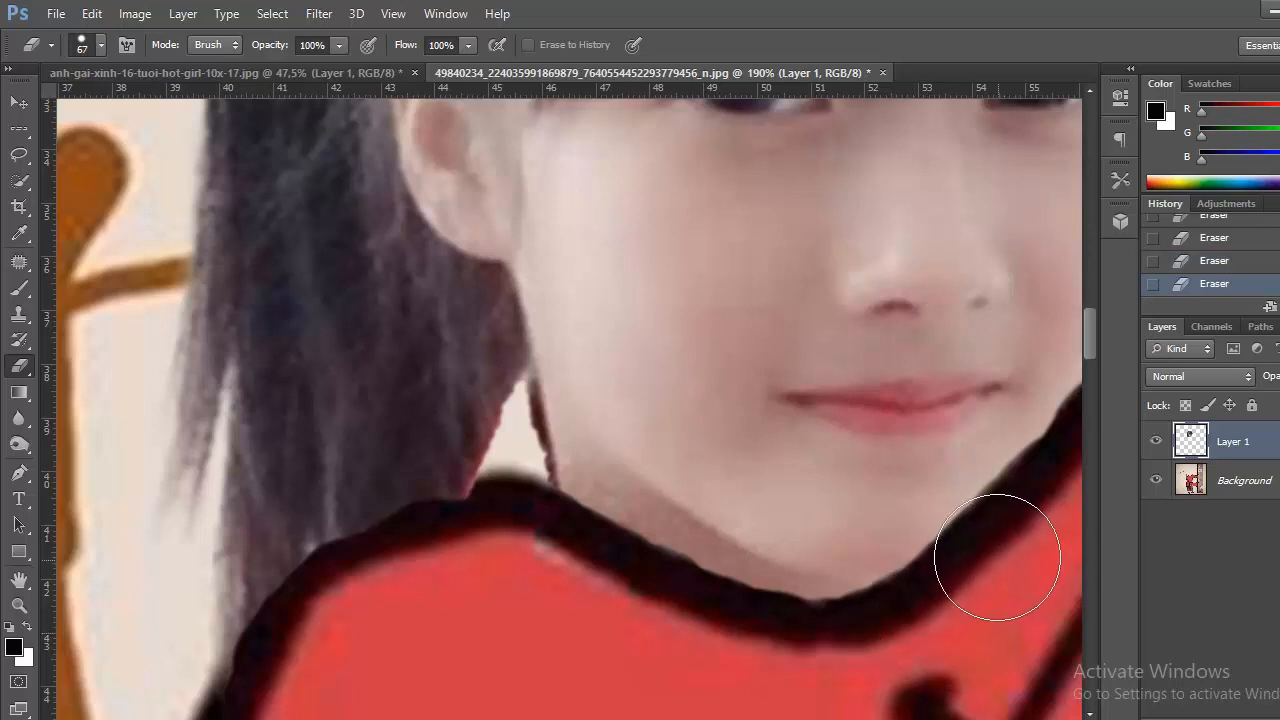
mouse_move(1004, 528)
left_mouse_down()
mouse_move(877, 537)
mouse_move(748, 594)
left_mouse_up()
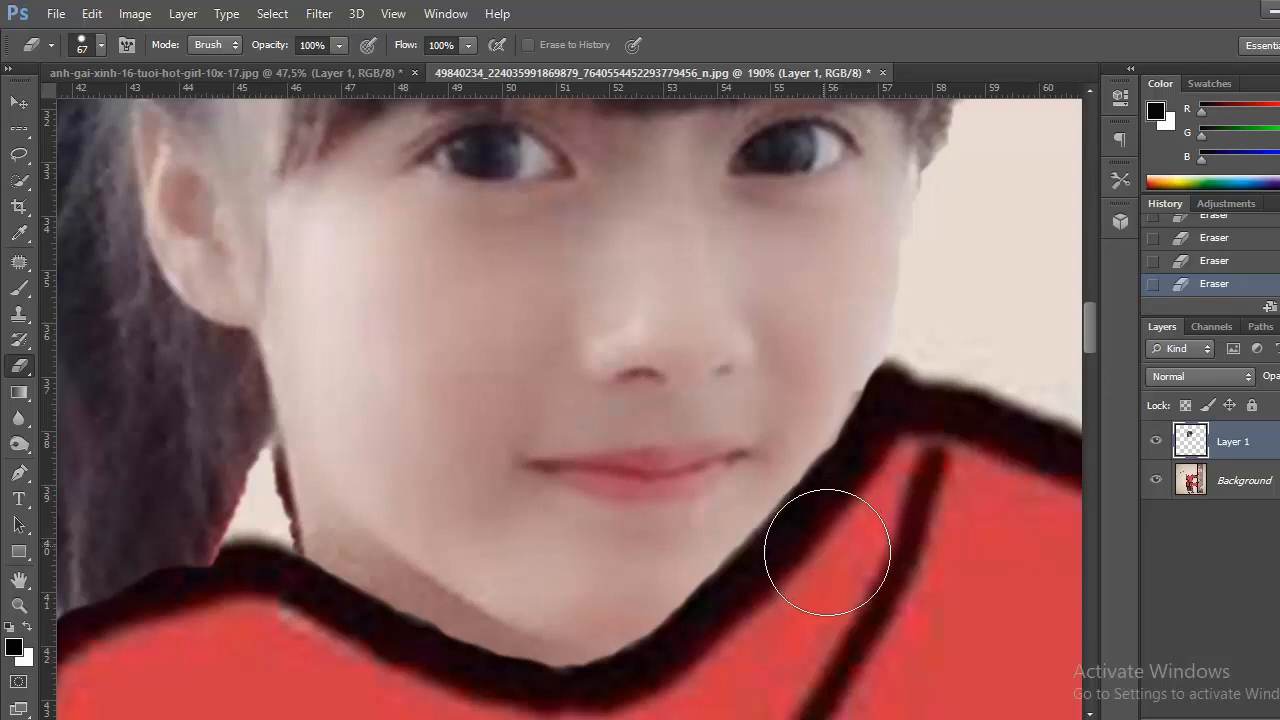
Apply a Levels adjustment to the head layer with input black point 32, midtone 0.68 and white point 225.
key("ctrl+0")
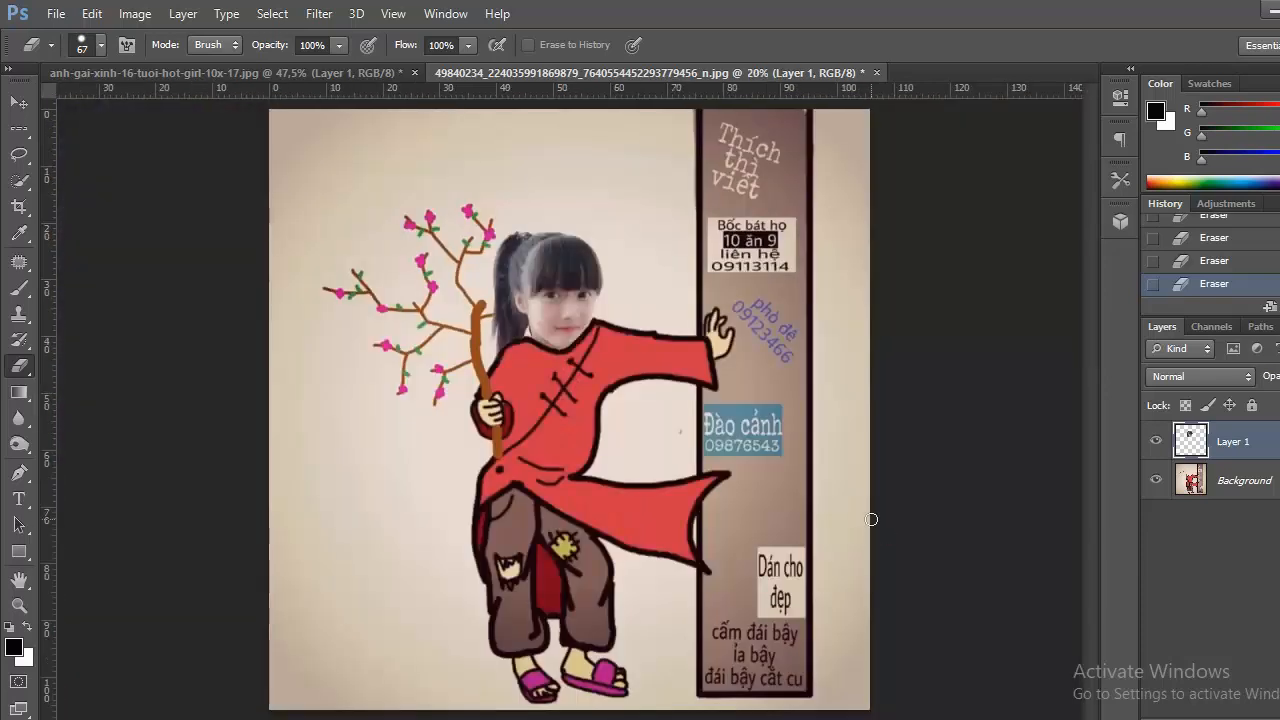
scroll(781, 338, "down", 1)
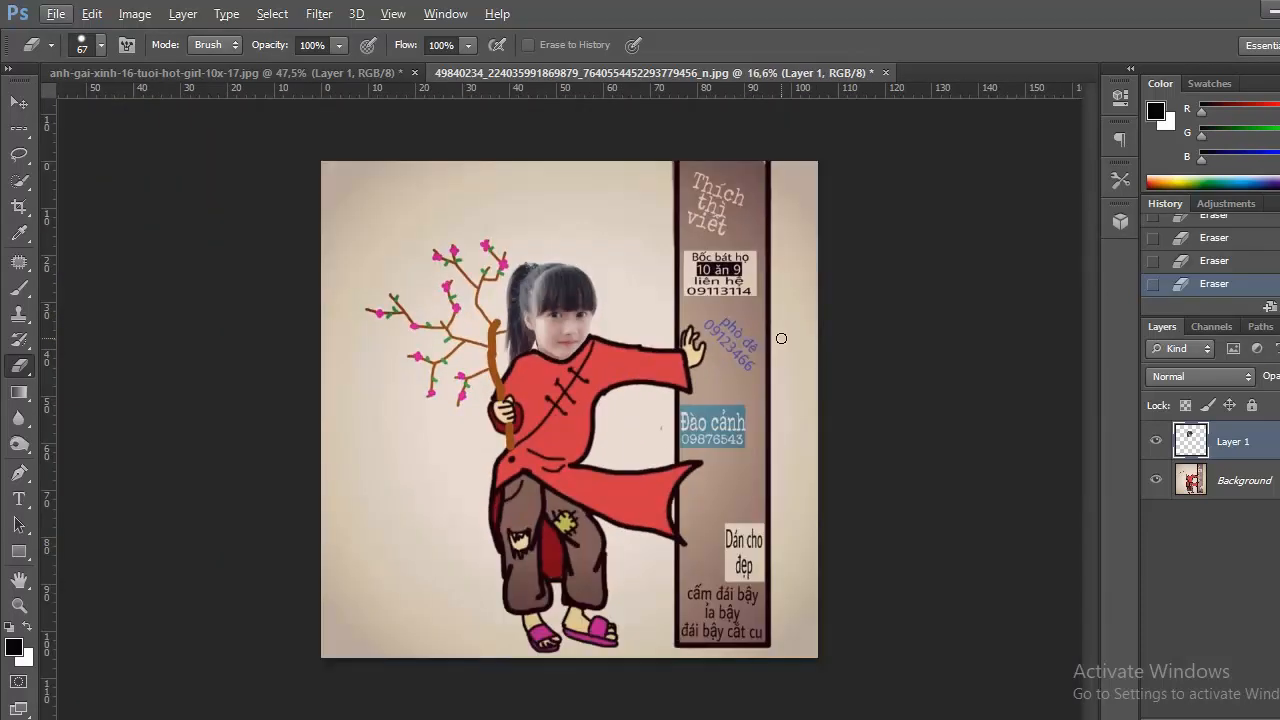
key("ctrl+l")
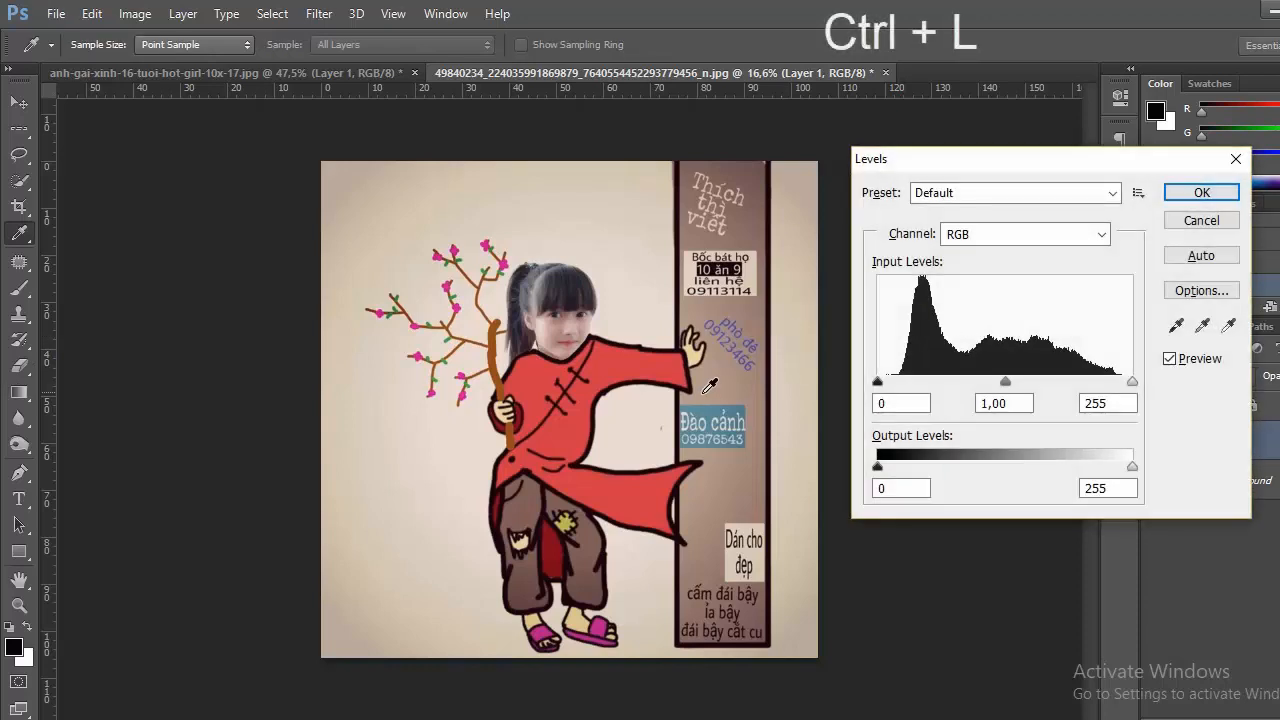
scroll(655, 390, "up", 3)
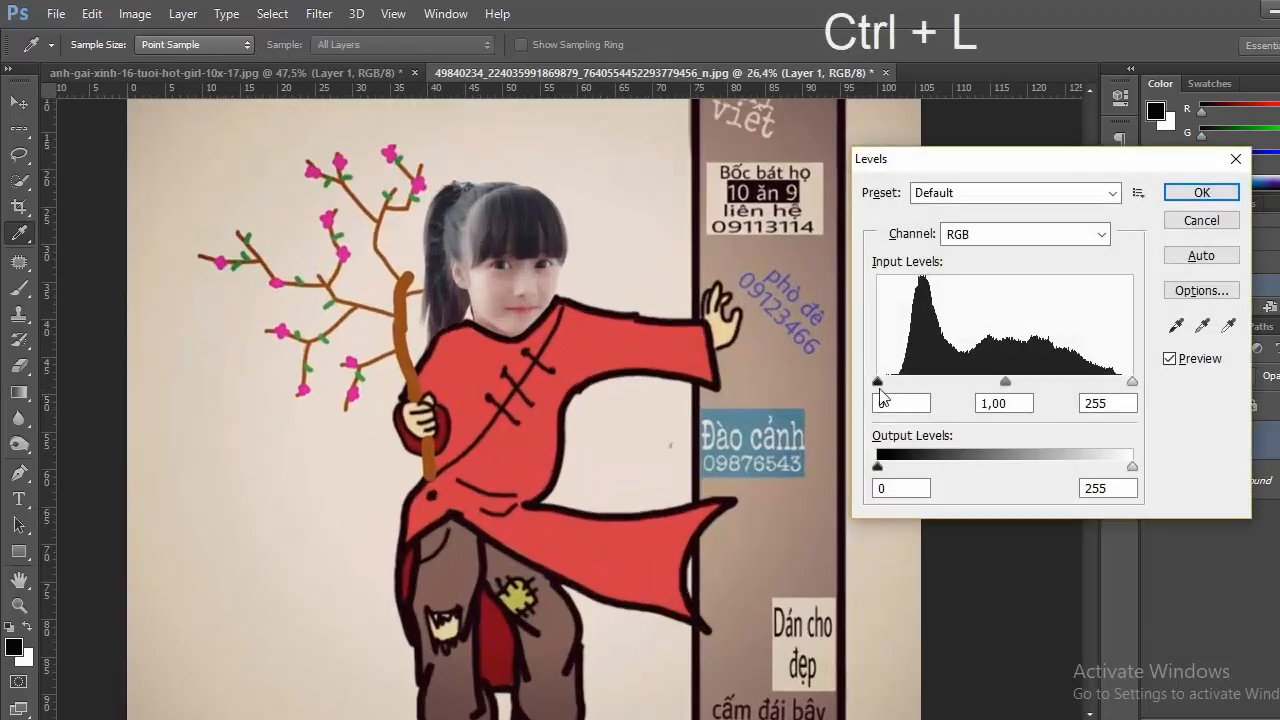
left_click_drag(879, 386, 910, 383)
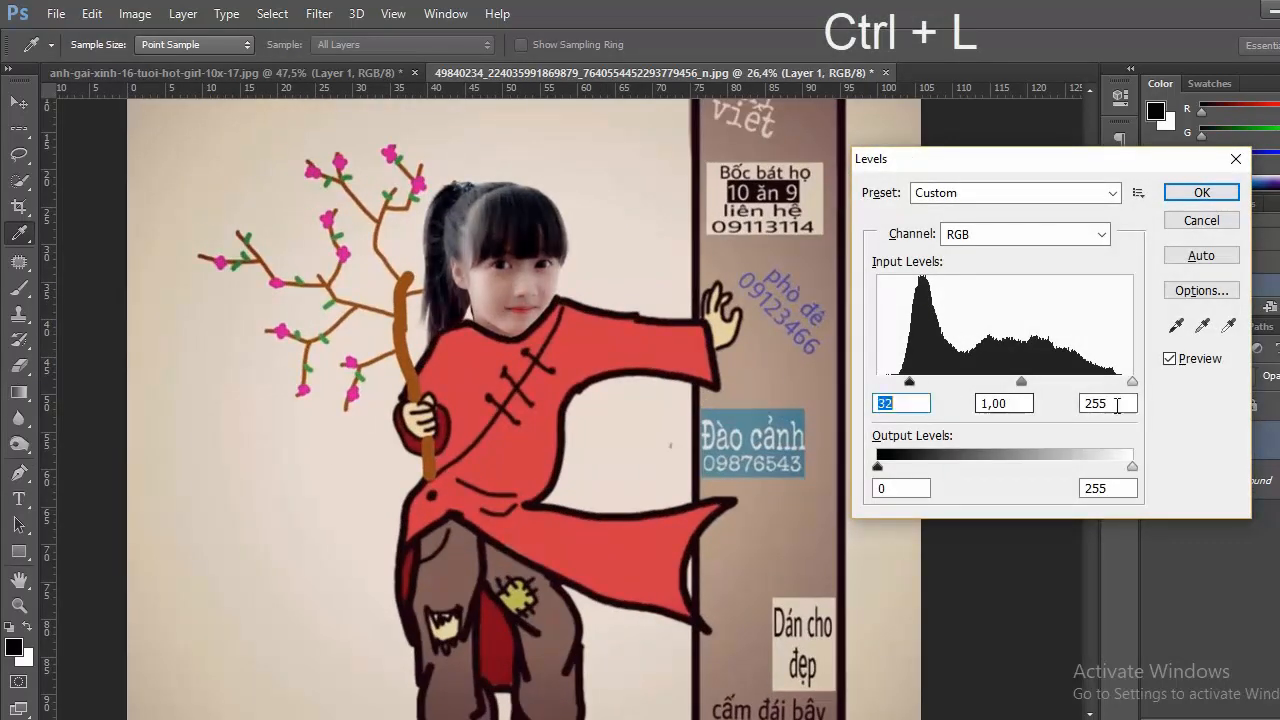
left_click_drag(1132, 383, 1102, 383)
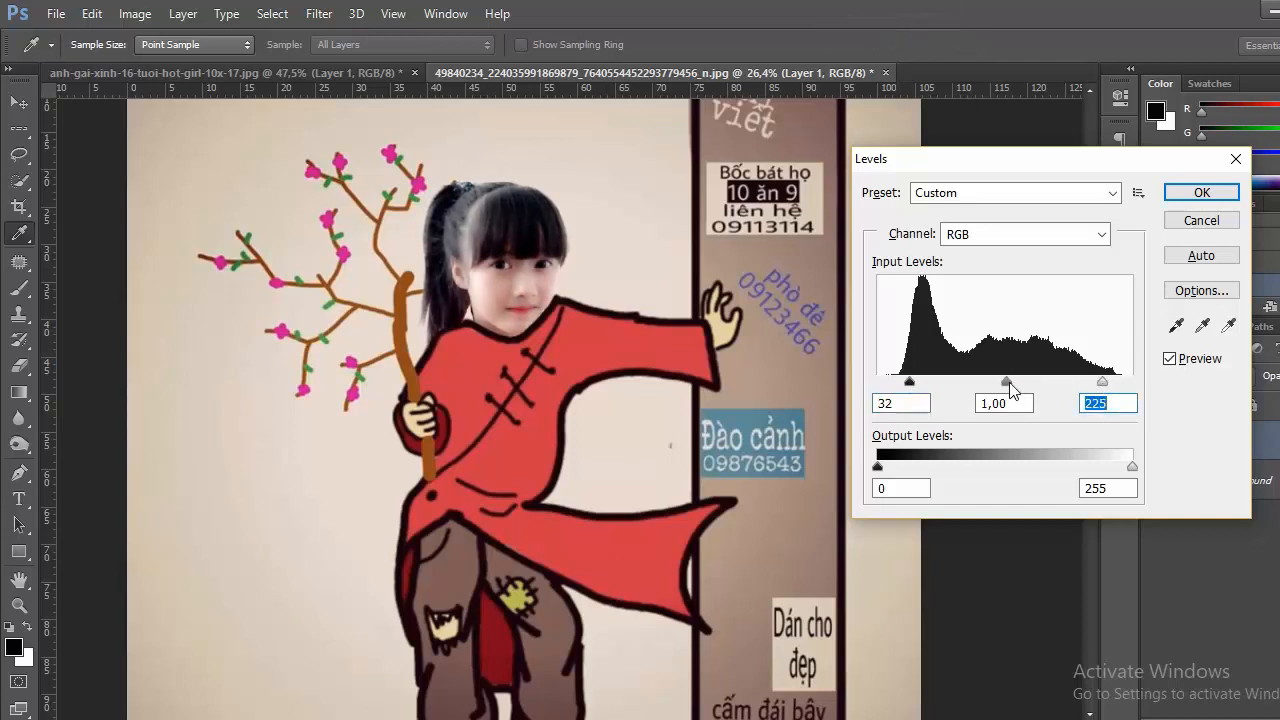
left_click_drag(1010, 390, 1032, 401)
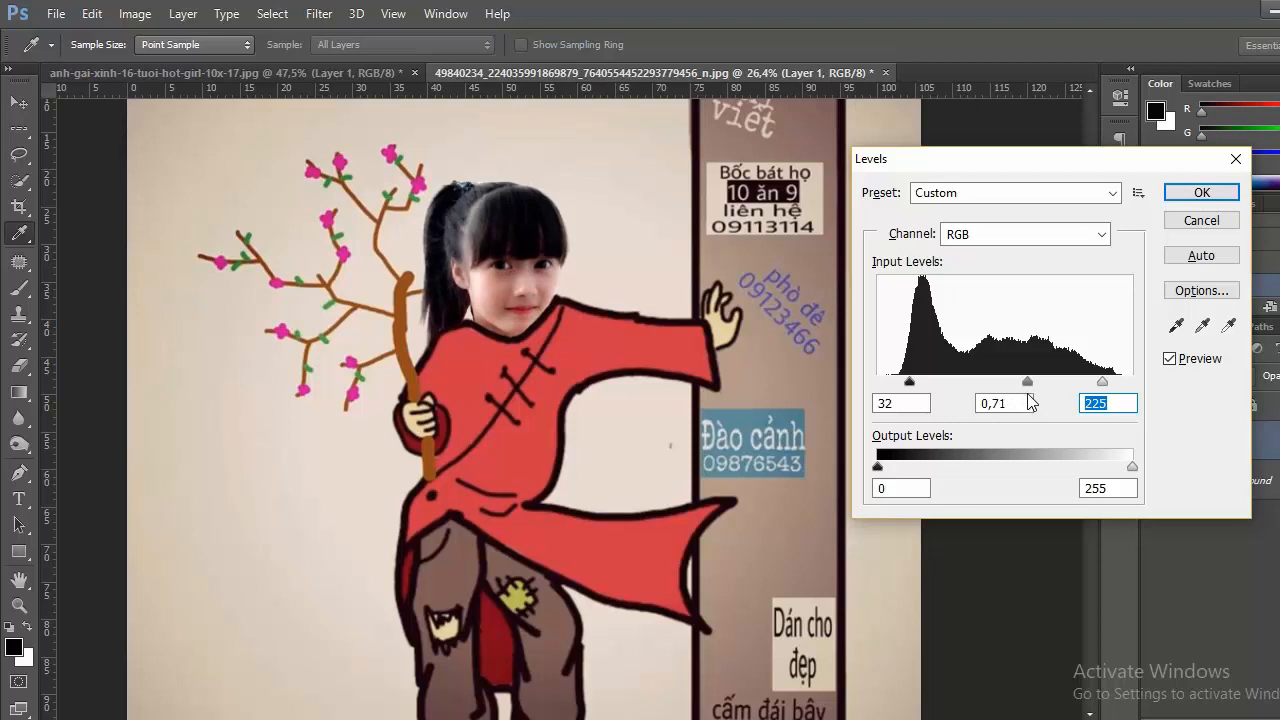
mouse_move(1028, 400)
left_mouse_down()
mouse_move(1037, 379)
mouse_move(1030, 387)
left_mouse_up()
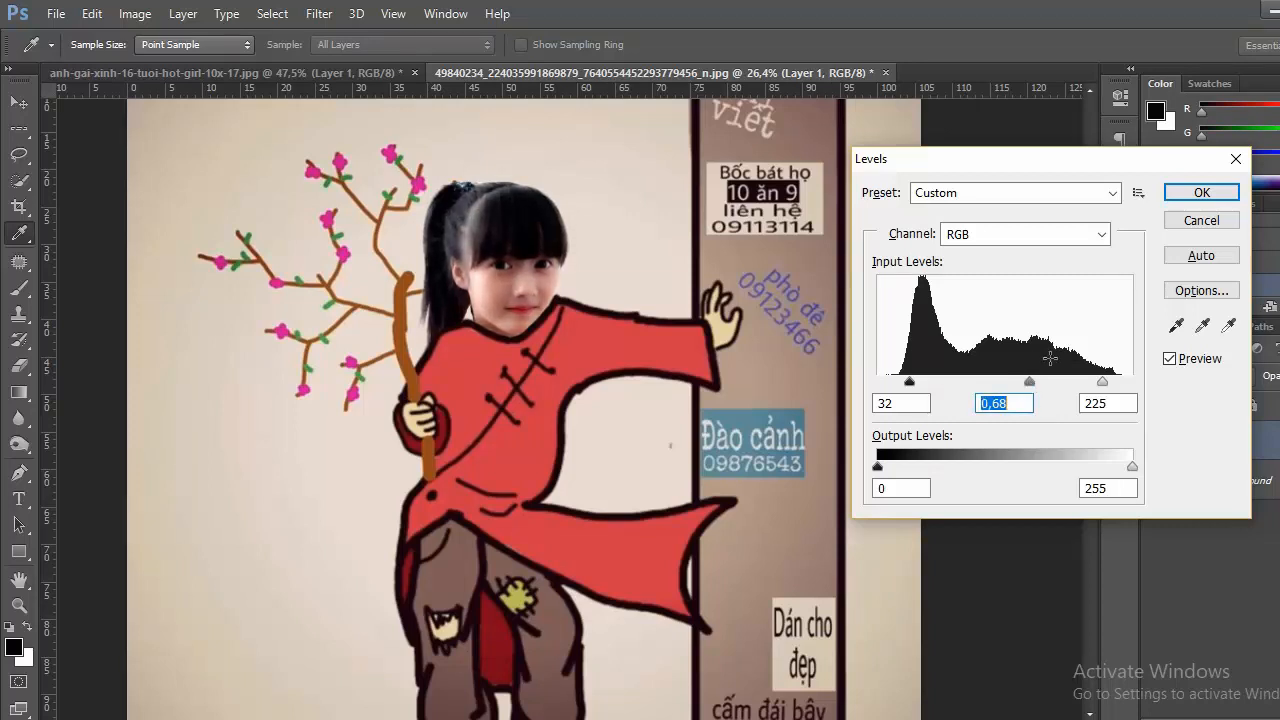
left_click(1202, 196)
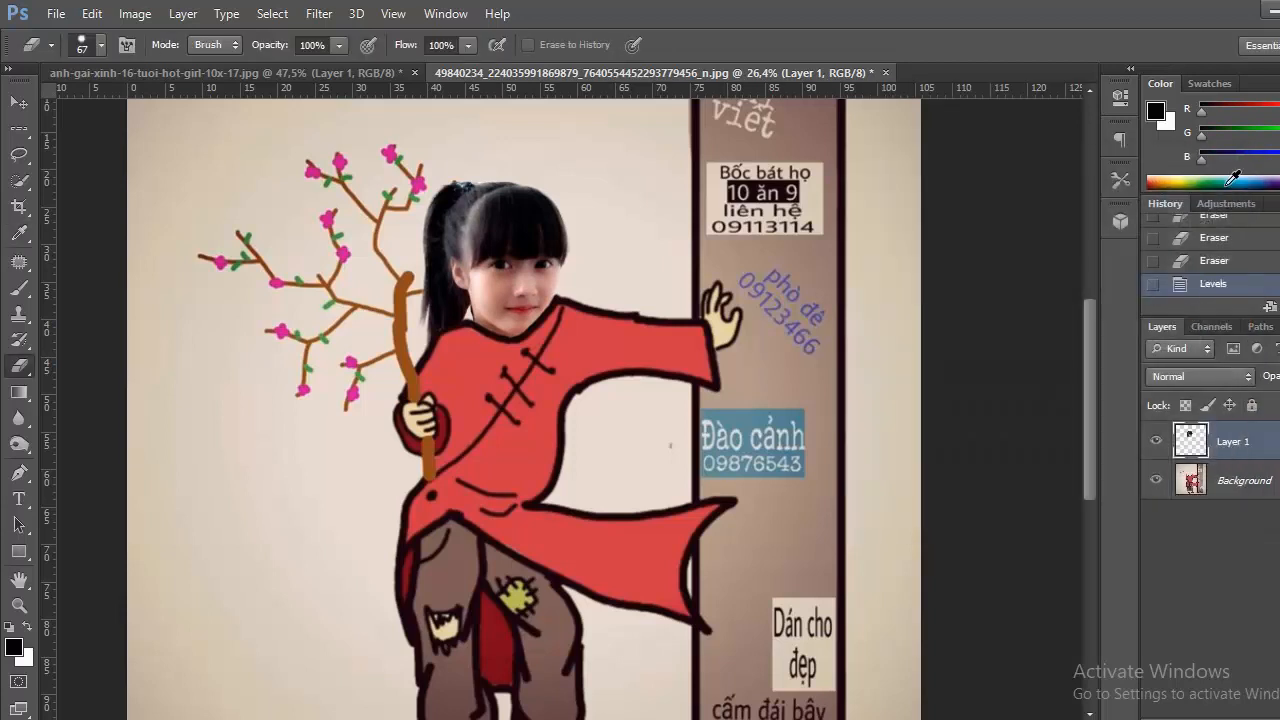
Apply a Color Balance adjustment to the head layer, shifting the midtones toward red and setting the highlights' Cyan–Red level to +12.
key("ctrl+b")
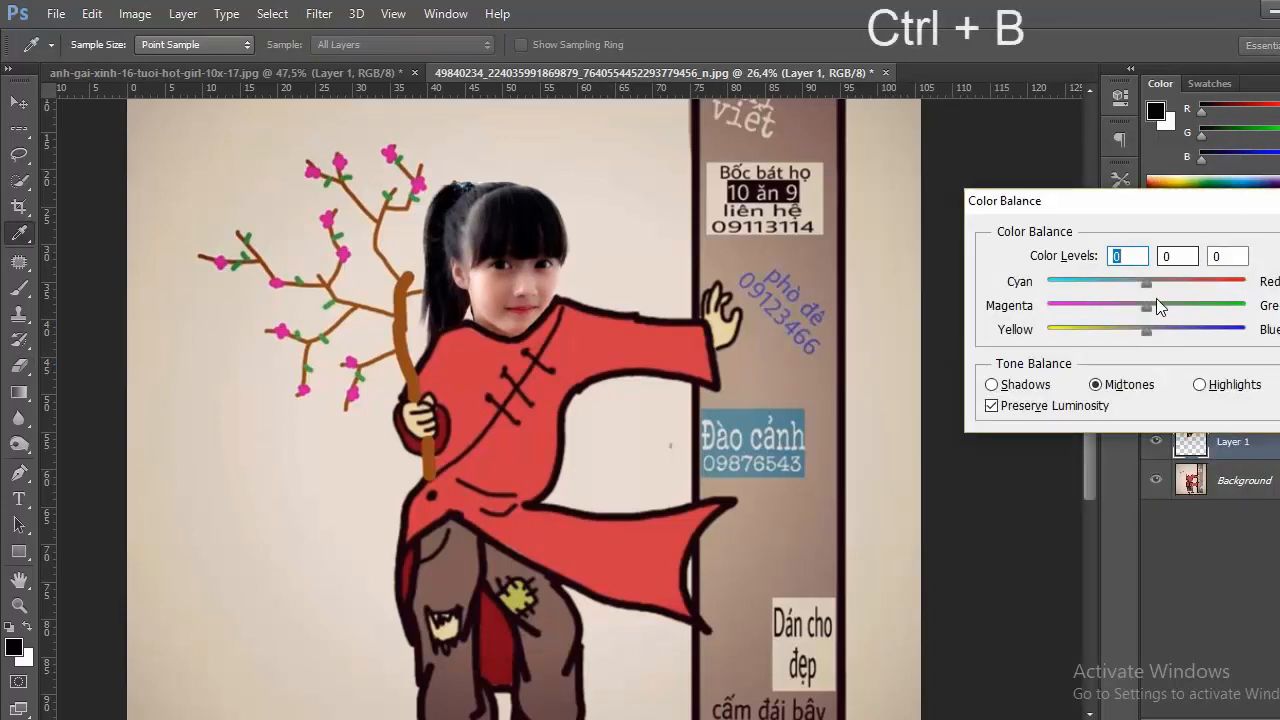
left_click_drag(1152, 283, 1172, 287)
left_click(1200, 385)
left_click_drag(1160, 281, 1158, 281)
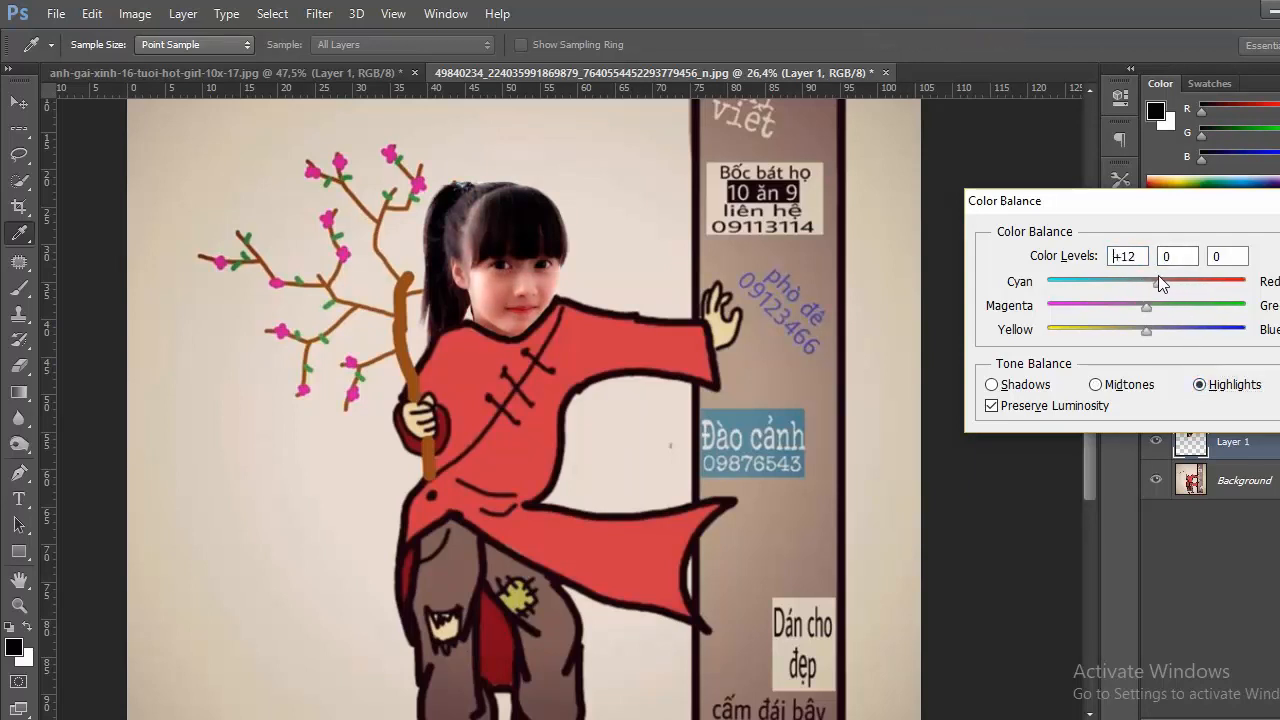
key("Return")
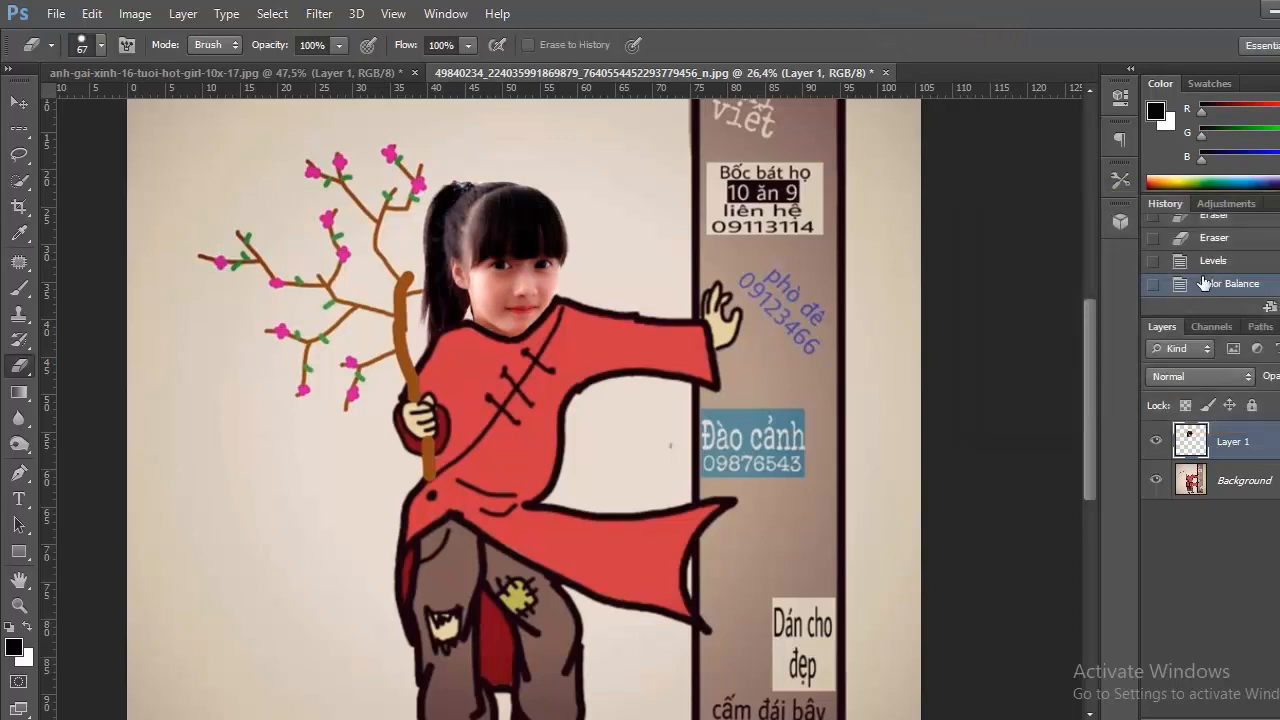
key("ctrl+0")
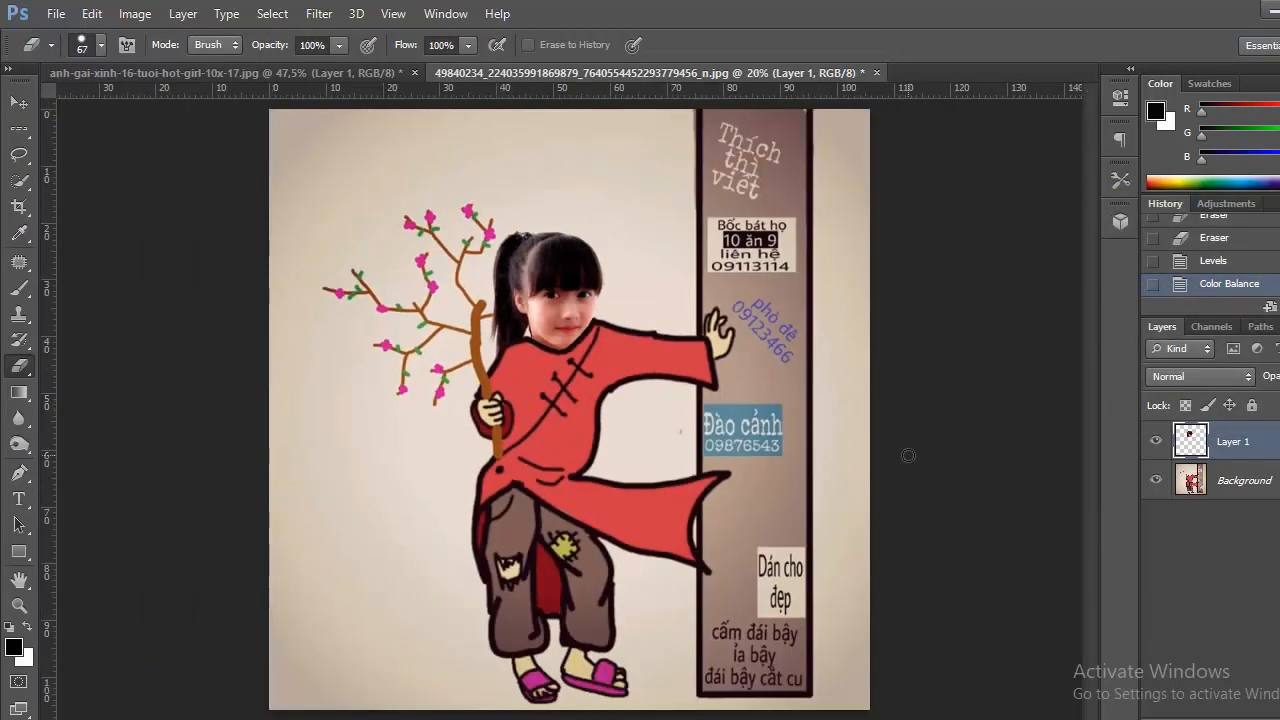